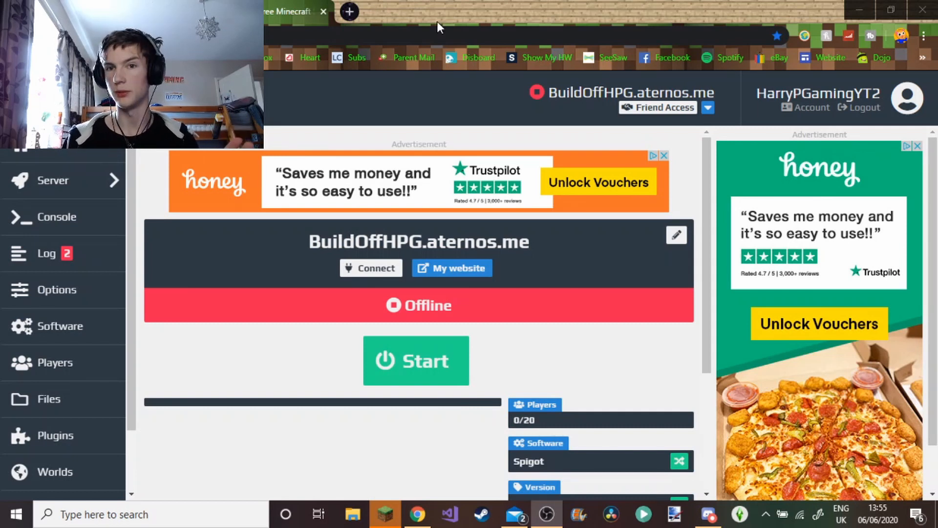
Log out of the current Aternos account and start creating a new server
click(864, 109)
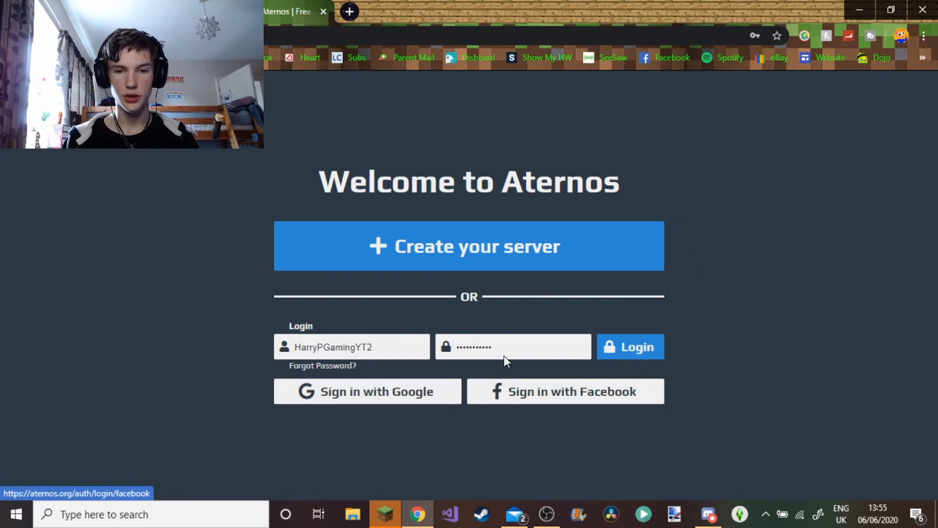
click(492, 259)
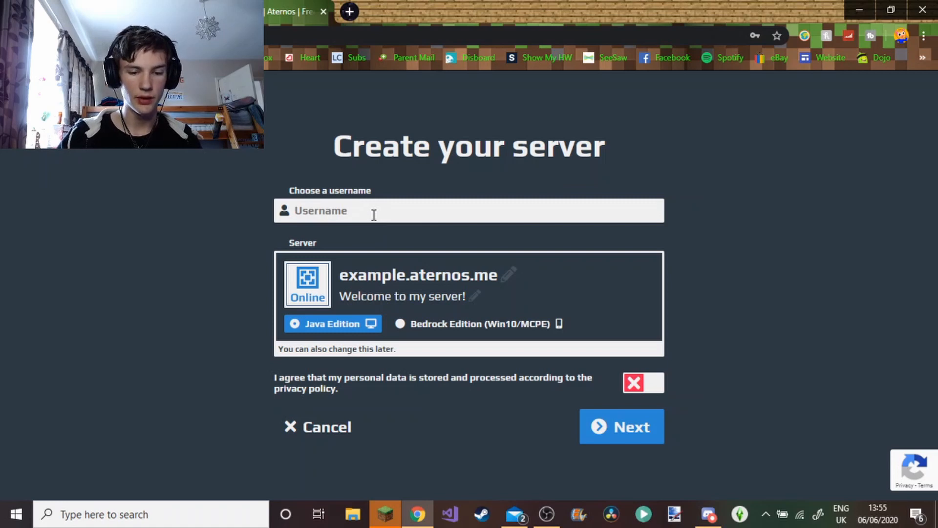
Enter a new username for the Java Edition server, accept the privacy policy and continue to the account form
text(HarryI)
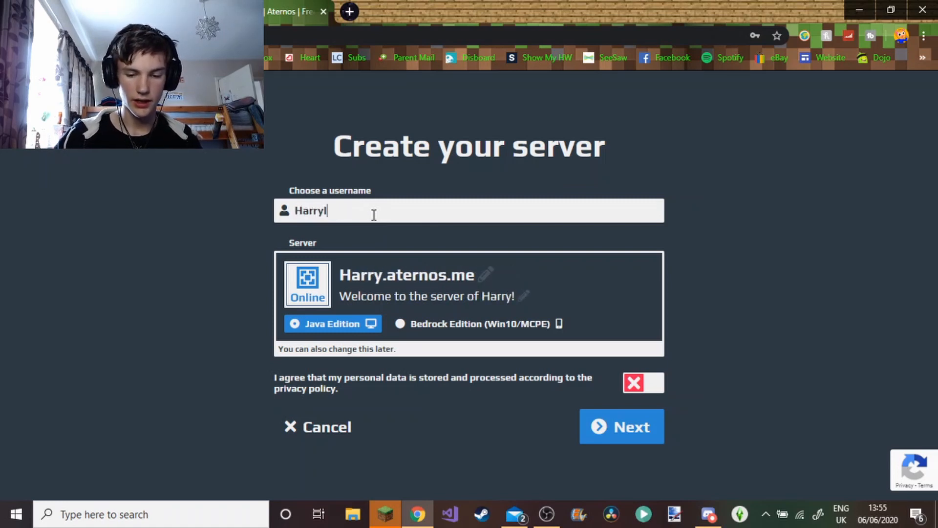
text(nAVid)
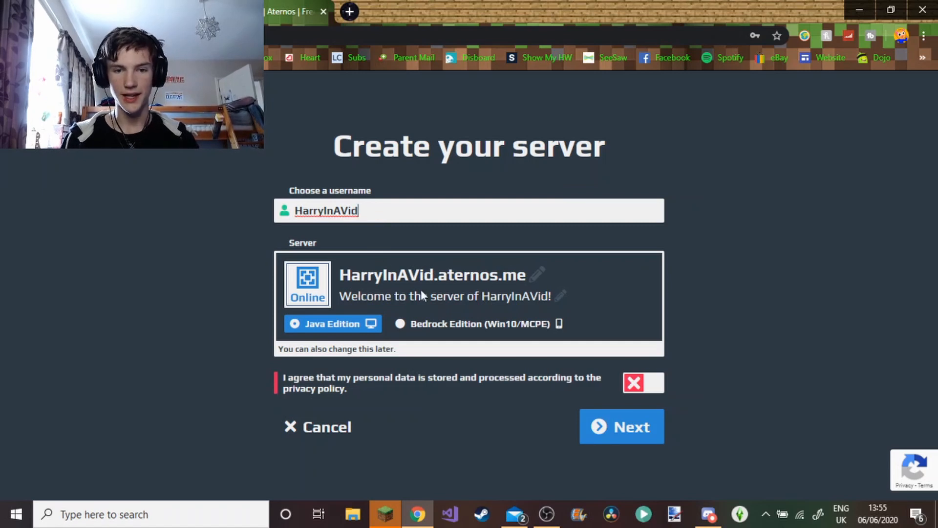
click(386, 280)
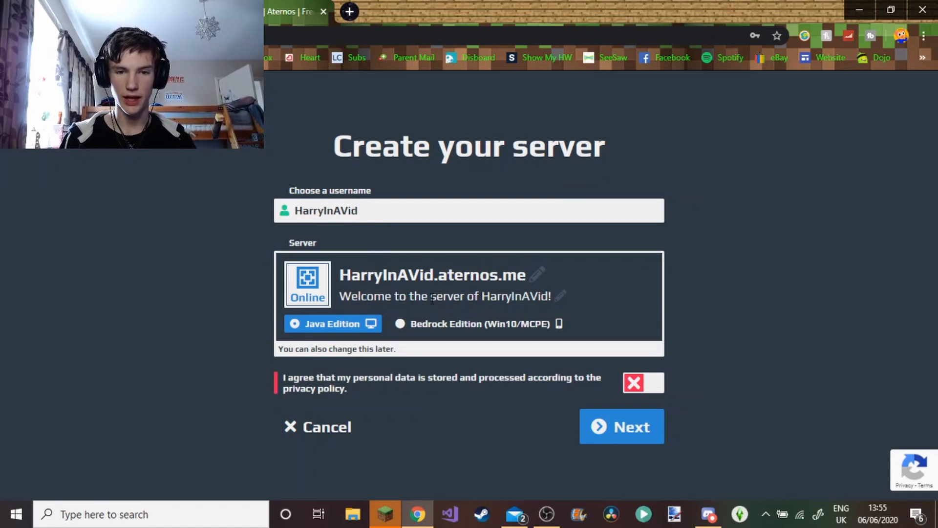
drag(432, 299, 373, 297)
click(550, 303)
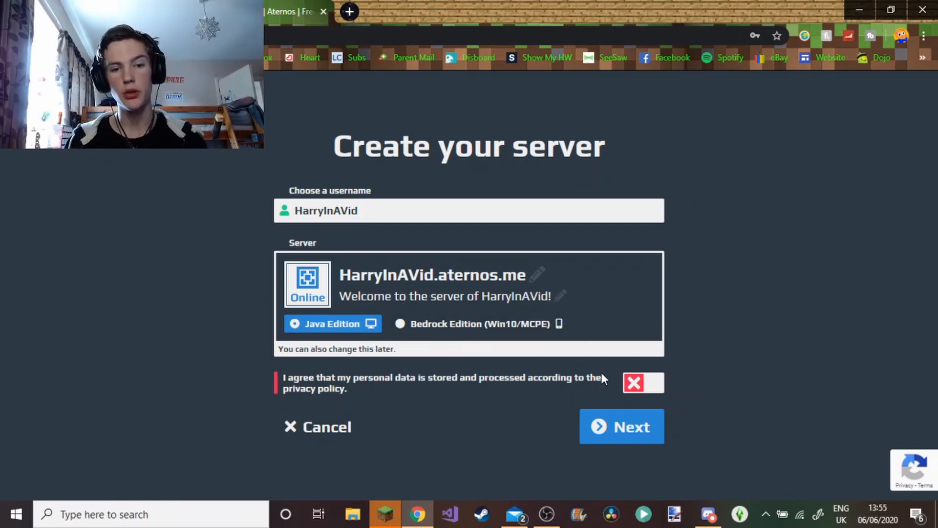
click(632, 387)
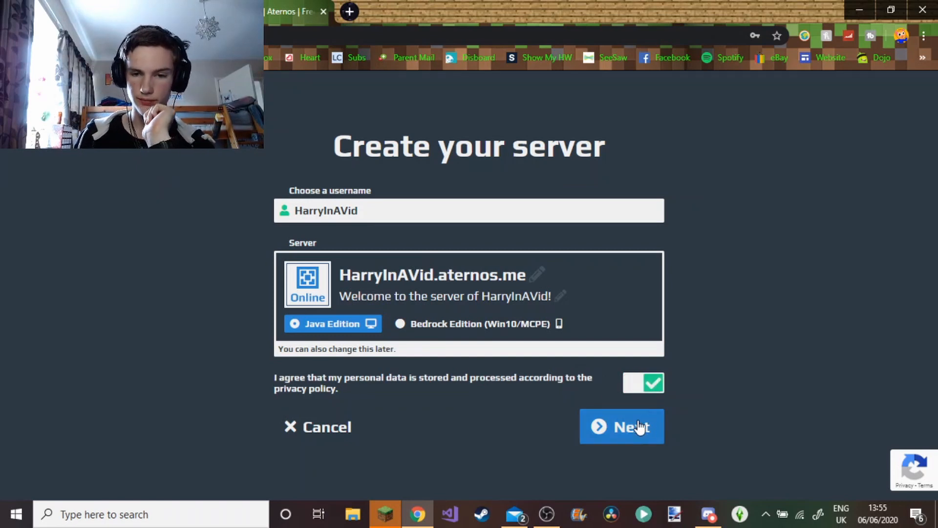
click(638, 427)
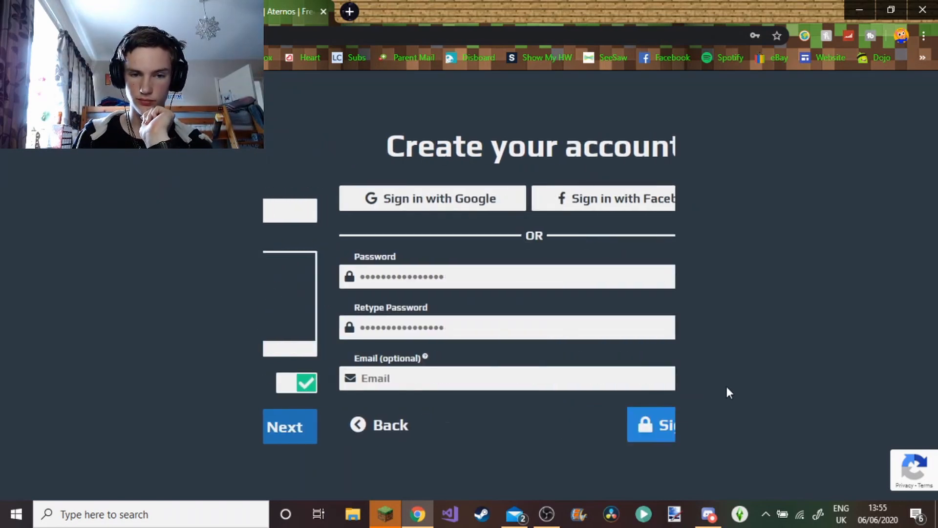
click(364, 283)
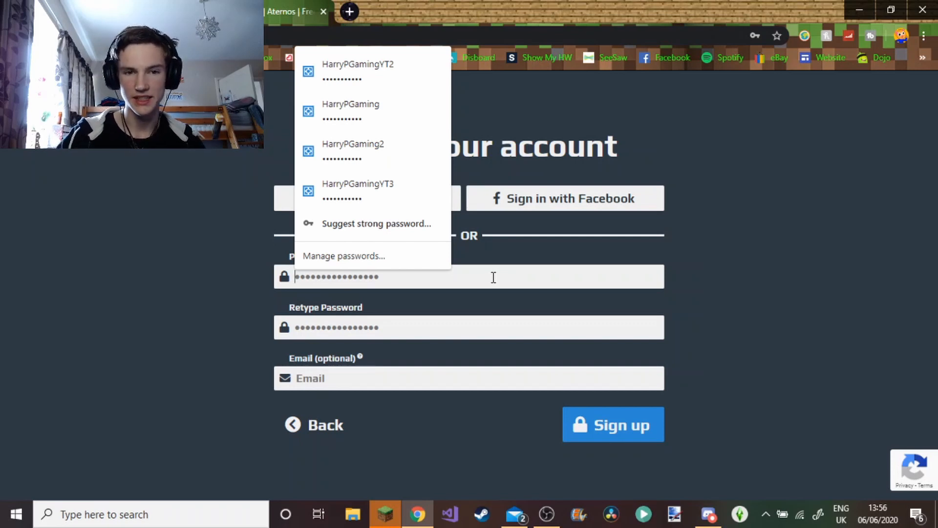
text(•••••••••••••••)
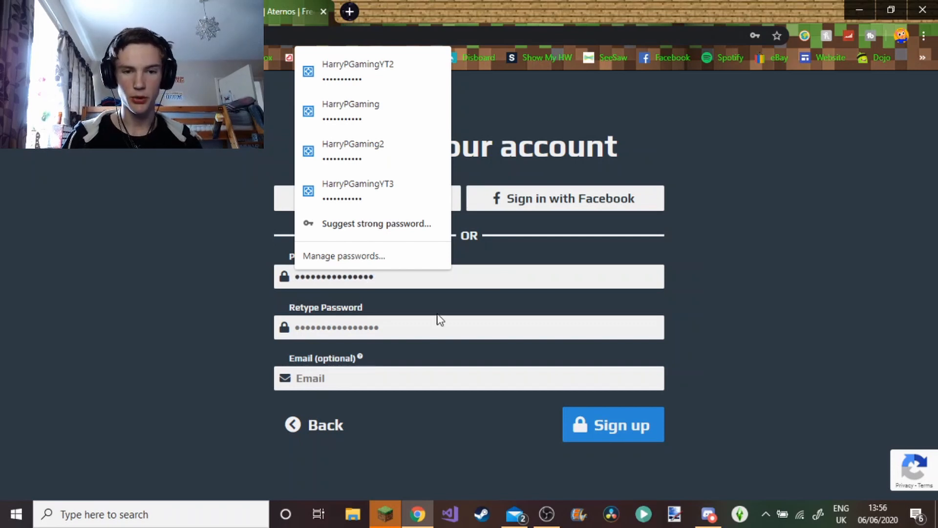
drag(405, 284, 280, 285)
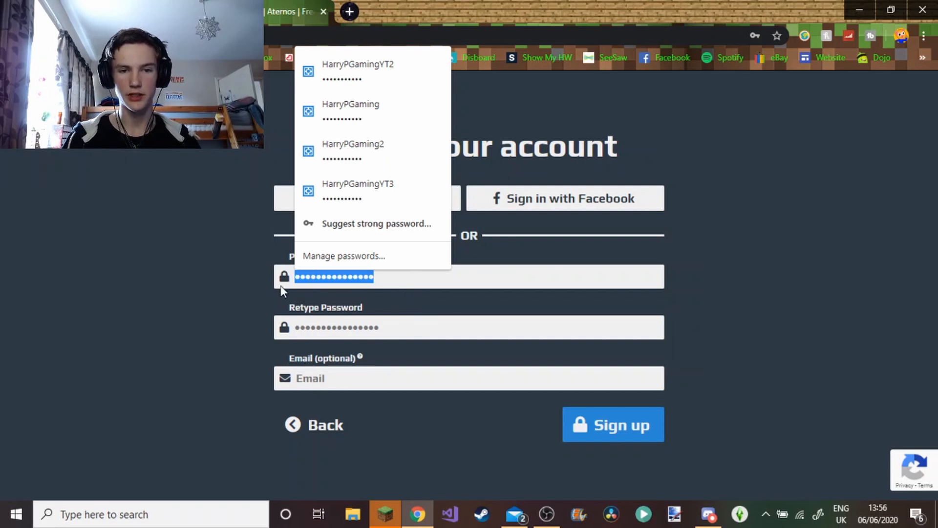
key(BackSpace)
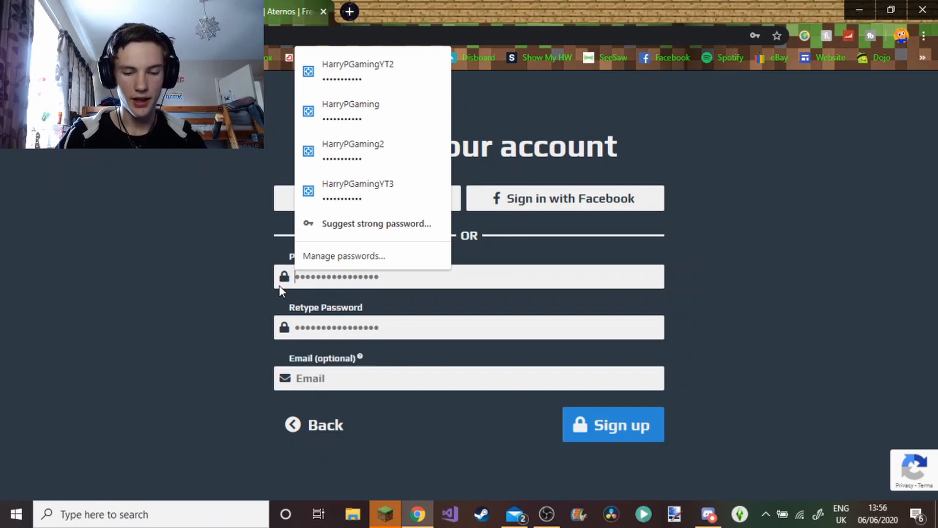
Enter the new account's password and retype it to confirm
text(•)
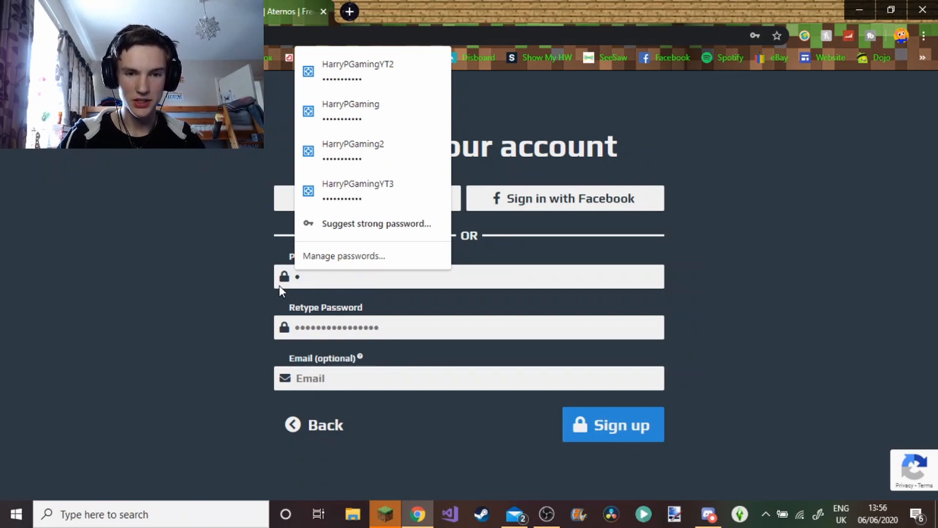
text(••••••••••)
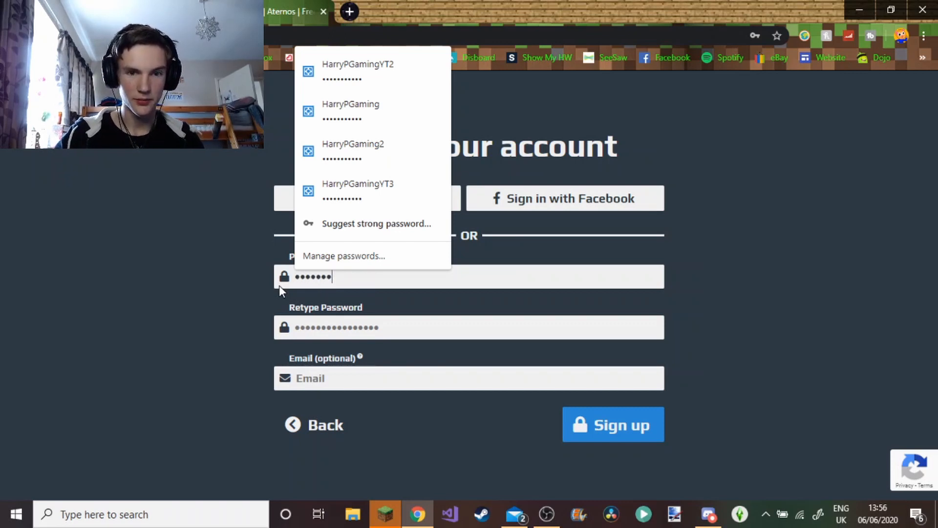
click(322, 324)
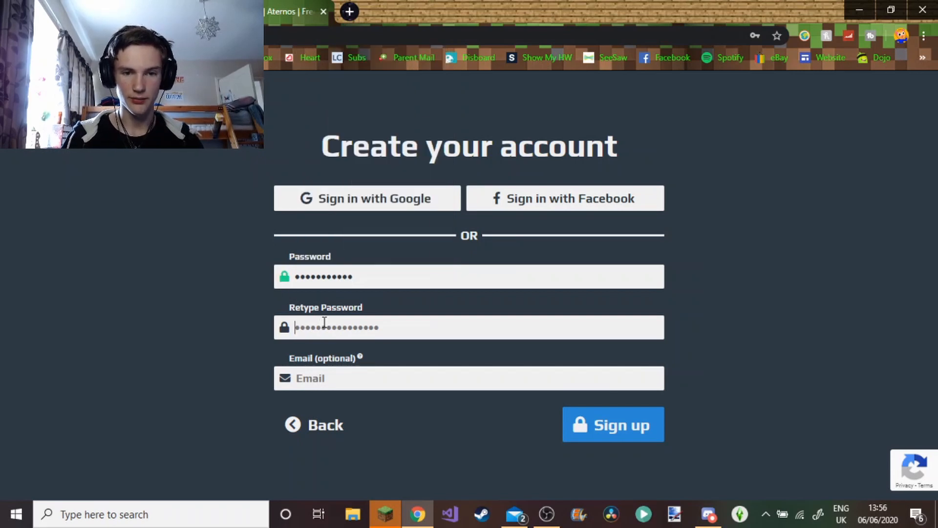
text(•••••••)
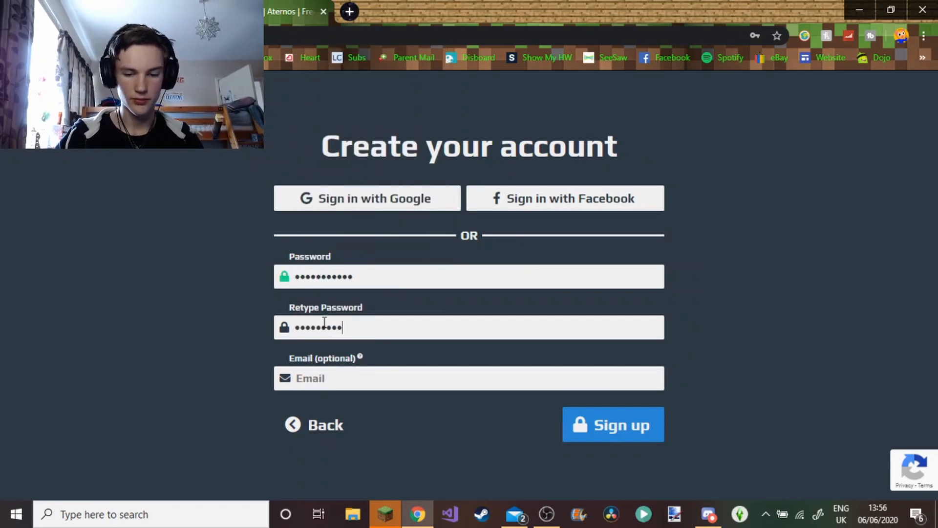
text(••••)
Sign up with the optional e-mail left blank and save the new login in the browser
click(438, 378)
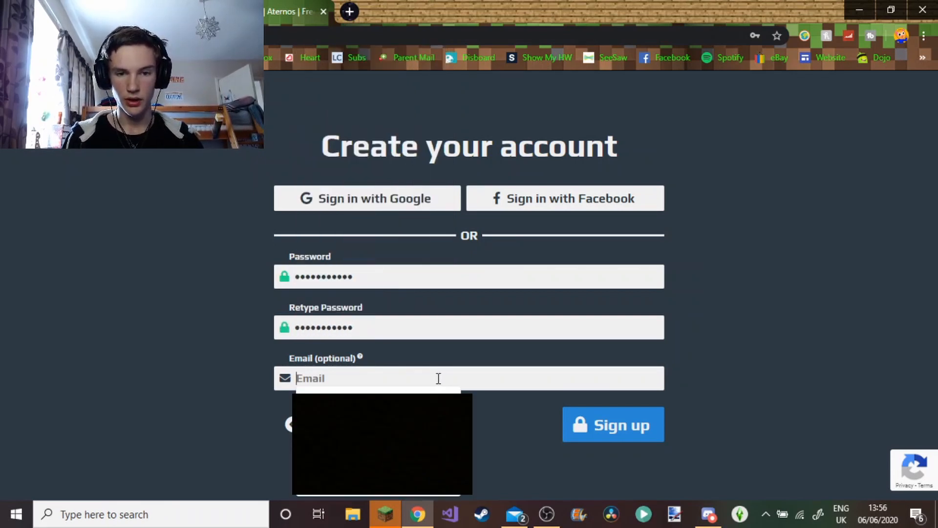
click(616, 433)
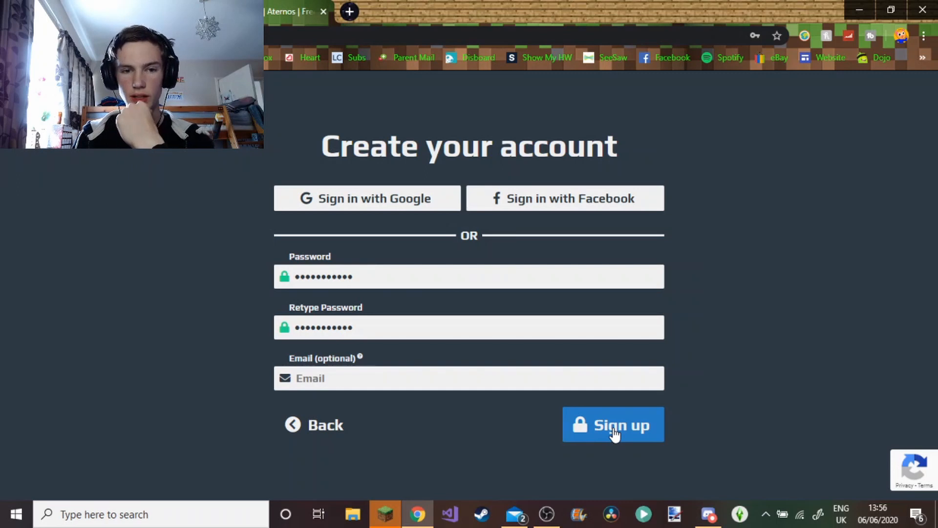
click(614, 433)
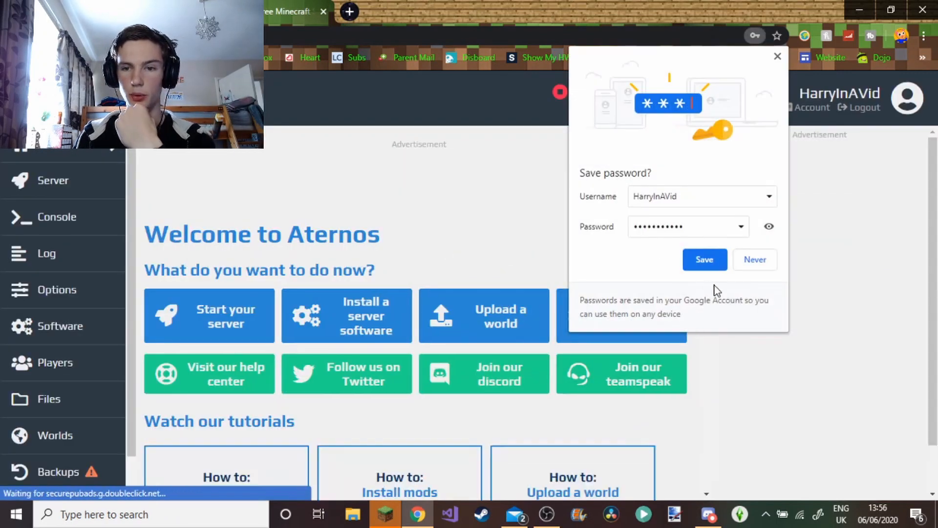
click(709, 266)
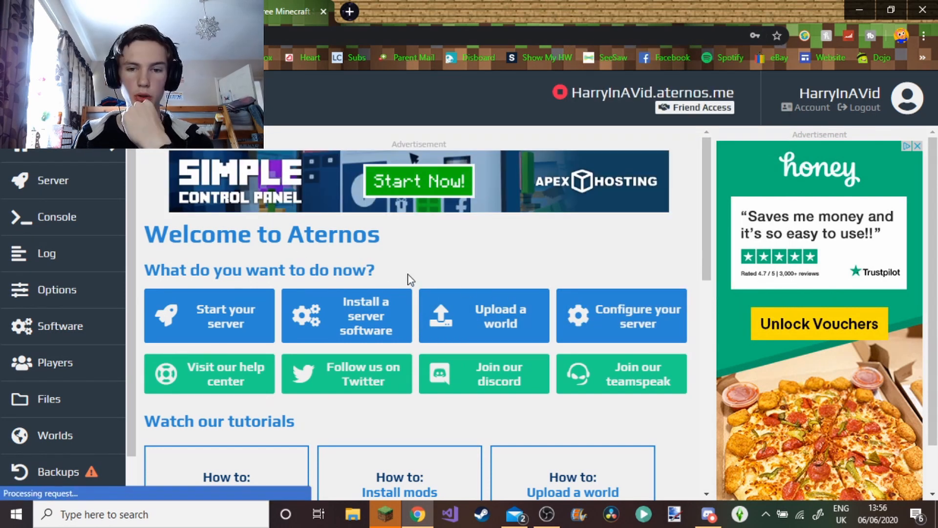
Look over the tutorials on the start page and the server overview, ending back on the start page
scroll(409, 279, down, 10)
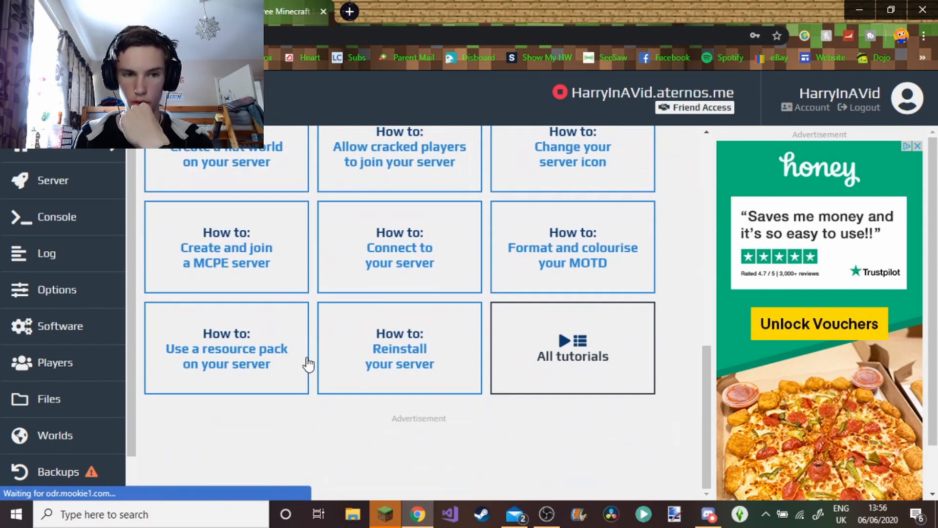
scroll(312, 371, up, 10)
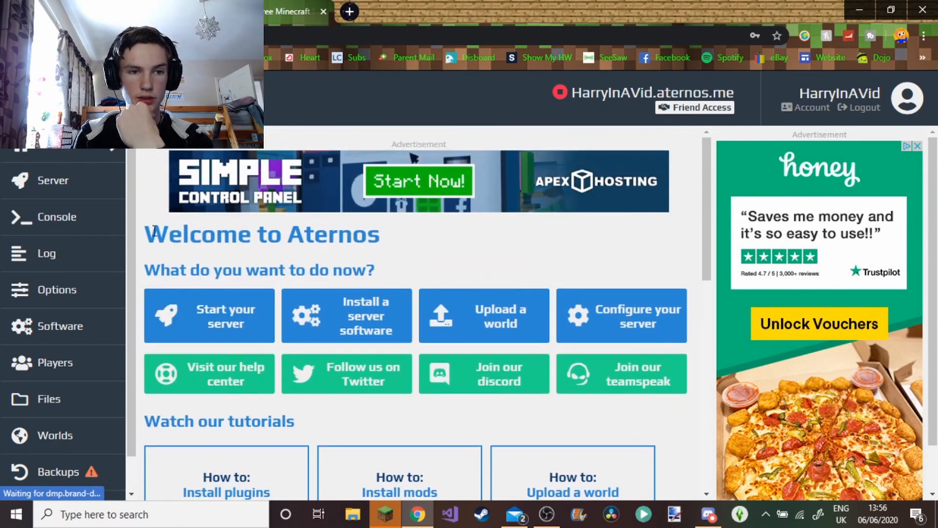
scroll(413, 346, down, 10)
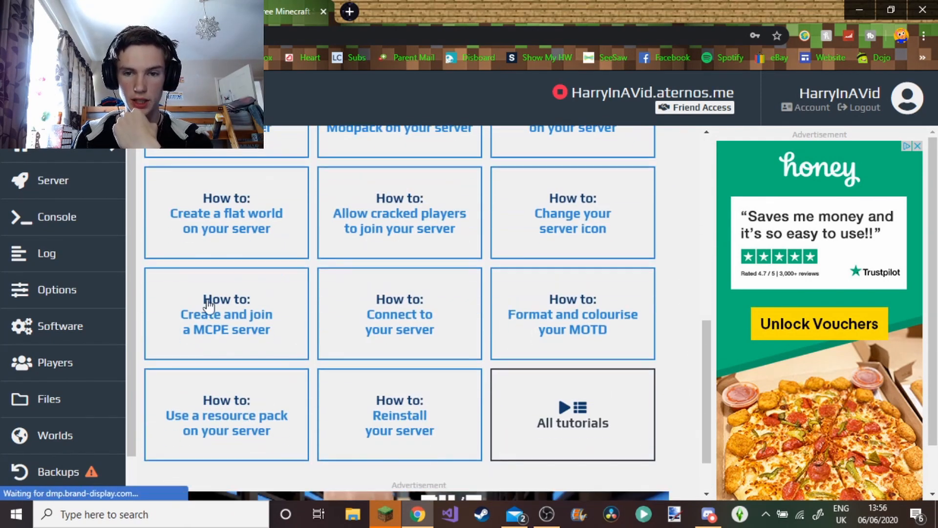
scroll(460, 358, up, 4)
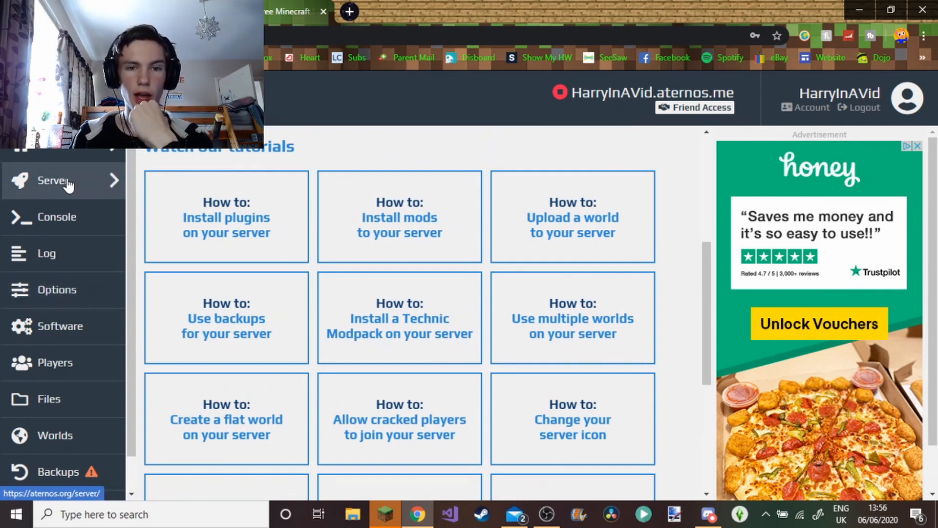
click(64, 195)
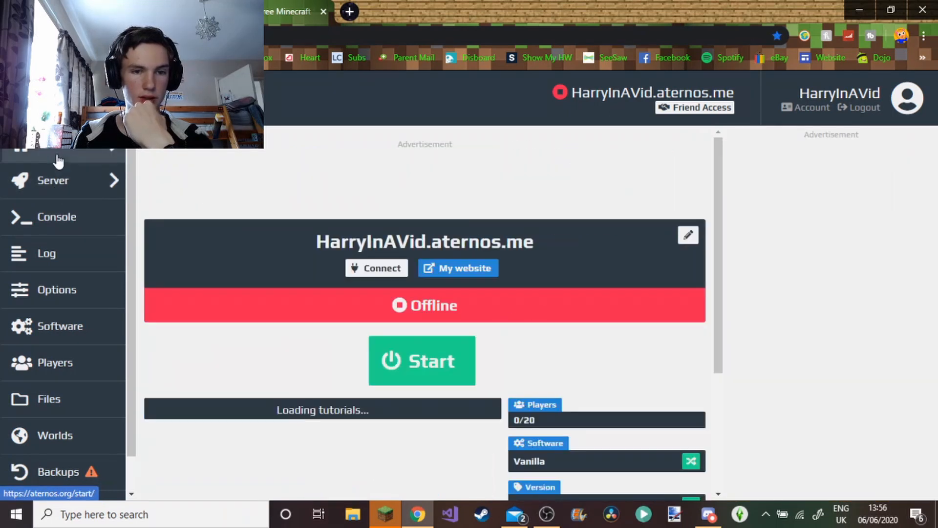
click(57, 159)
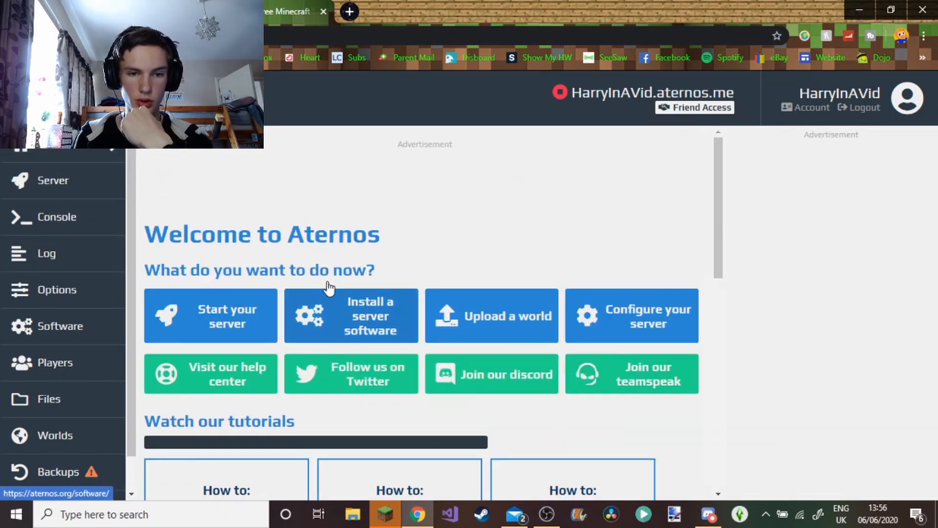
Install Spigot version 1.15.1 from the Spigot/Bukkit choices as the server software
click(373, 327)
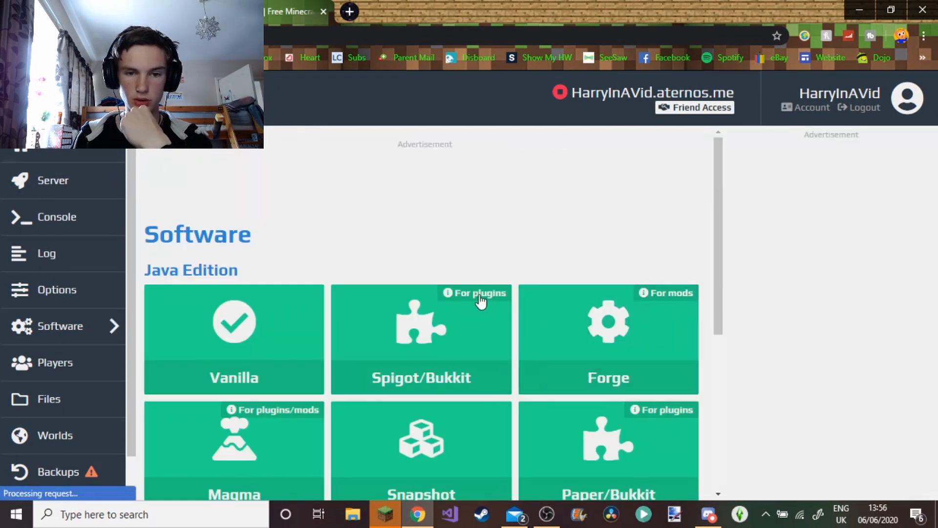
scroll(380, 205, down, 1)
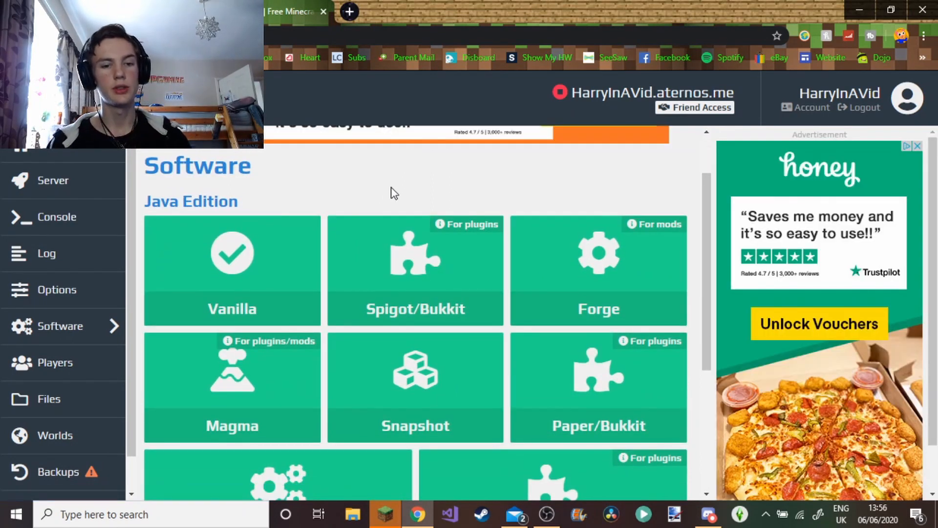
scroll(622, 347, down, 1)
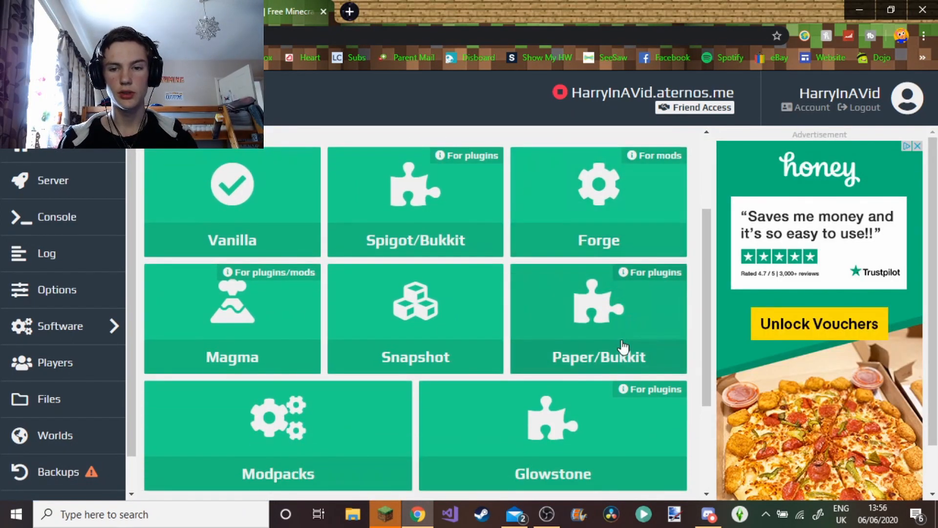
click(623, 347)
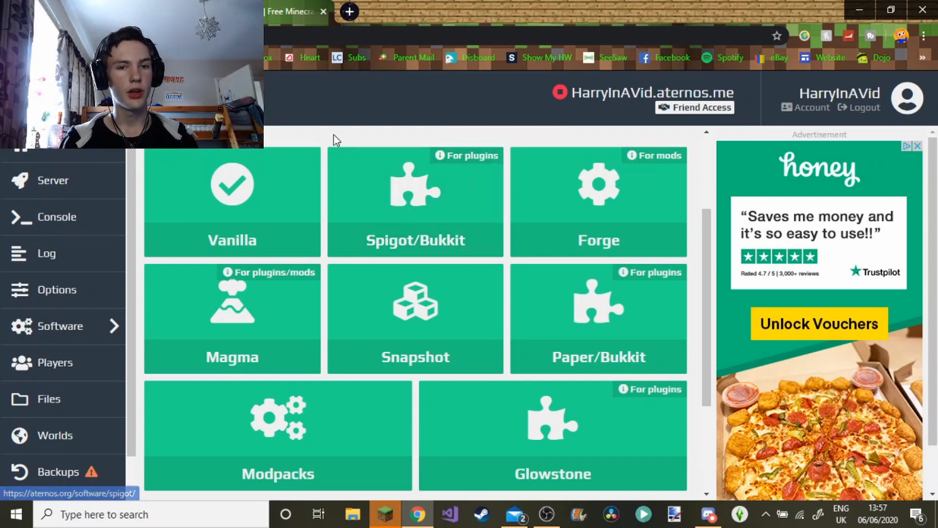
click(459, 209)
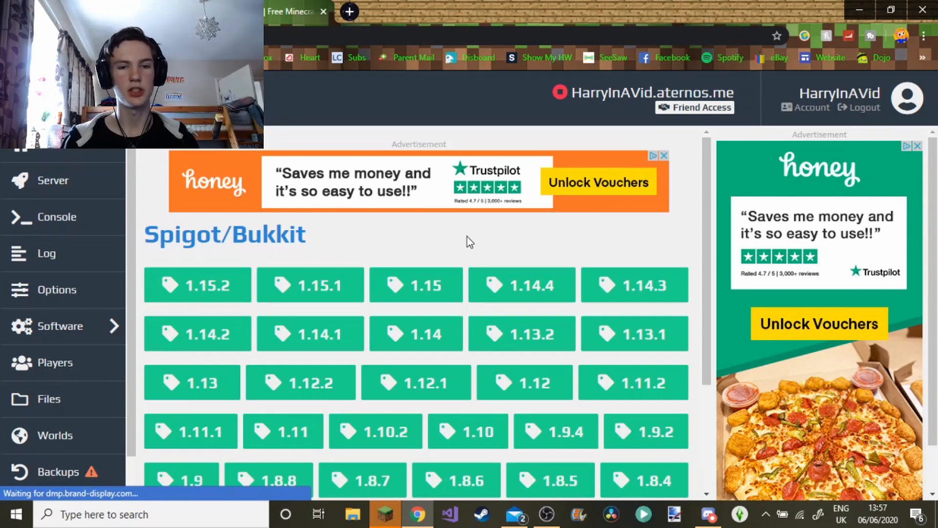
click(318, 292)
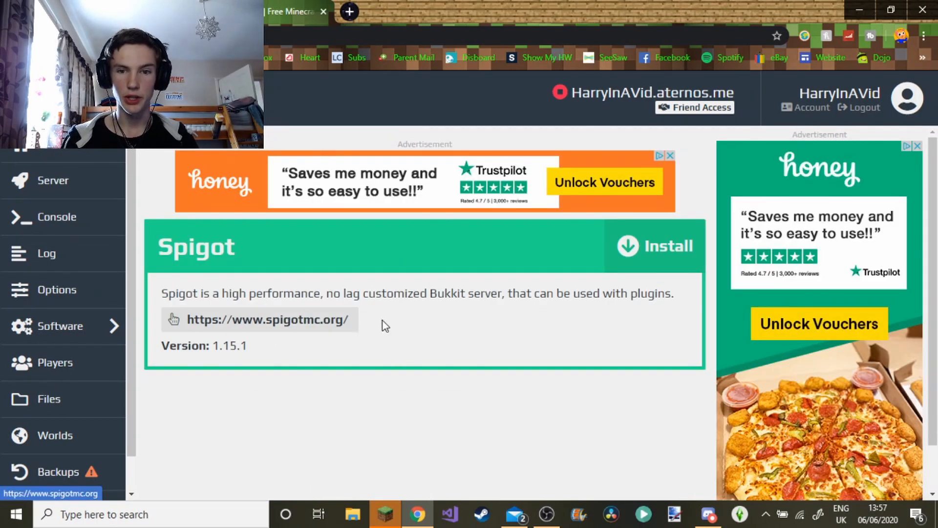
click(648, 258)
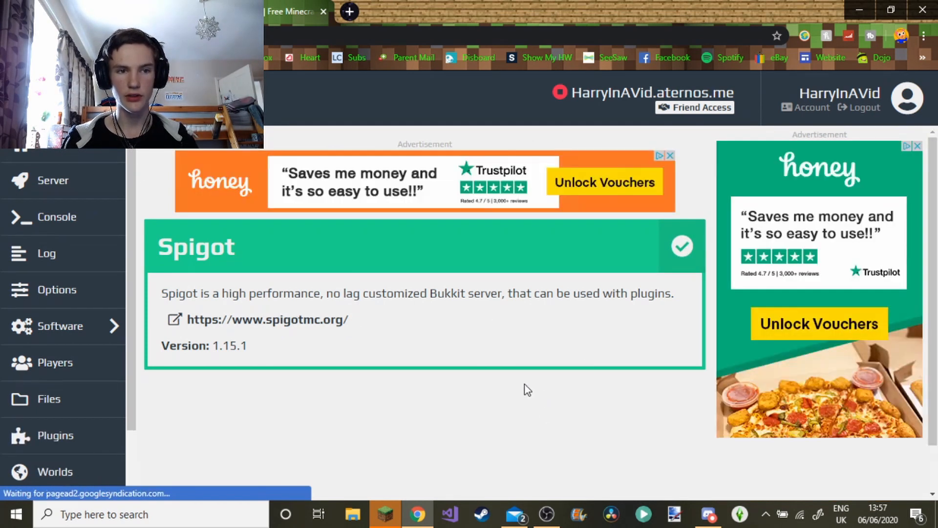
Open the server overview page and check its player, software and version details
click(63, 195)
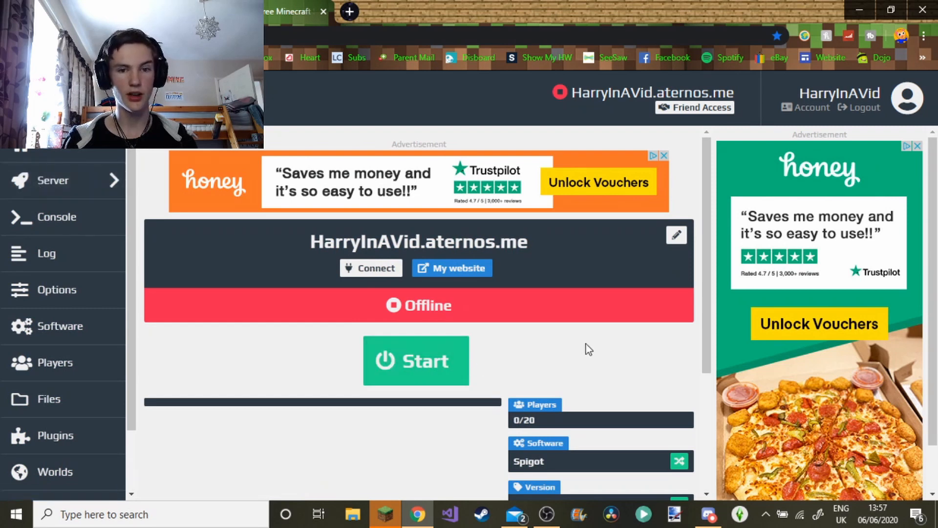
scroll(573, 359, down, 3)
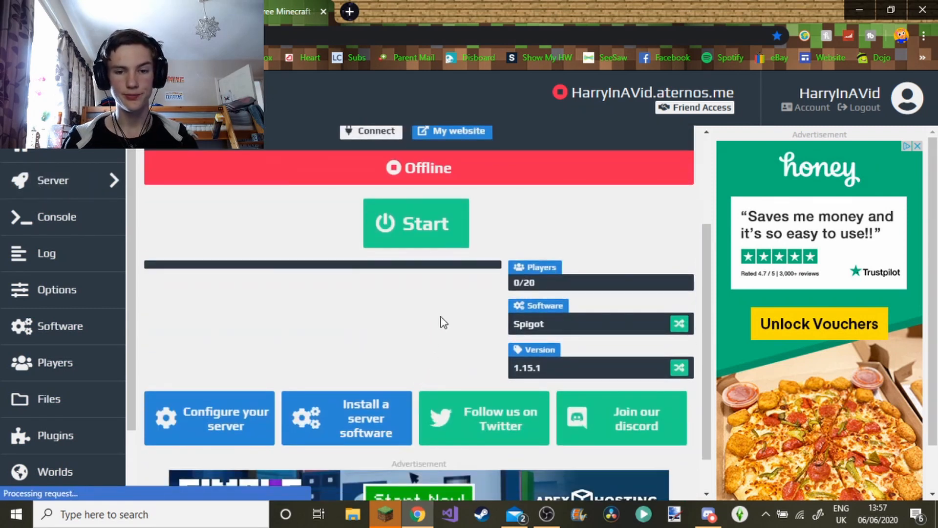
Install WorldEdit 7.1.0, the release compatible with Minecraft 1.15, from the plugin list
scroll(443, 324, up, 3)
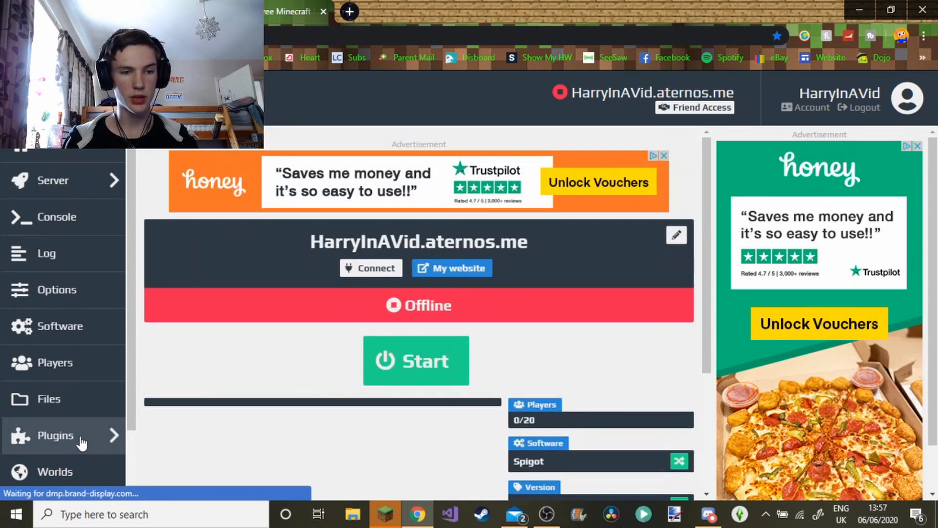
click(76, 442)
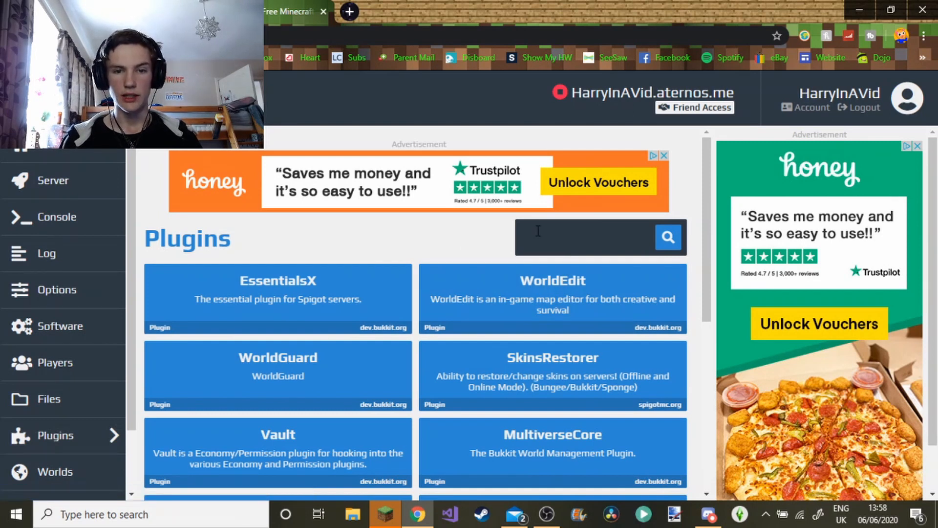
click(560, 232)
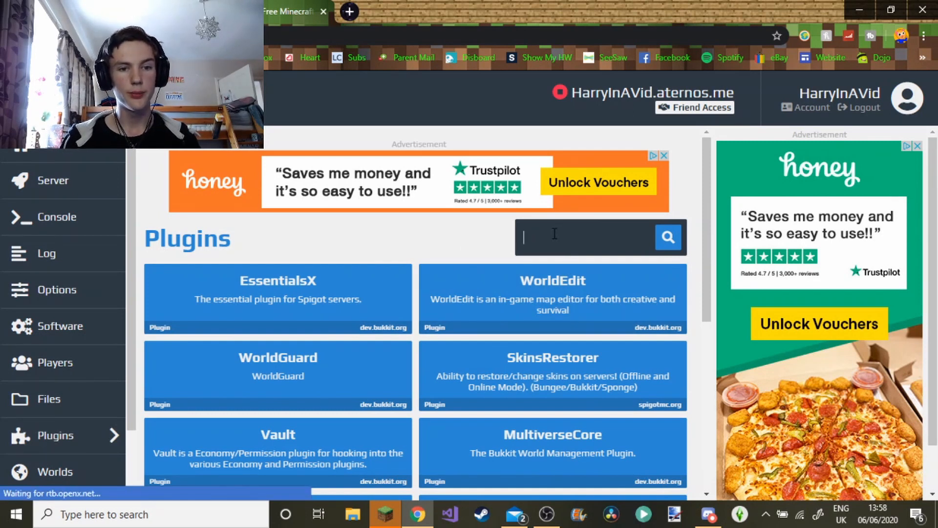
scroll(49, 288, down, 2)
scroll(52, 291, up, 2)
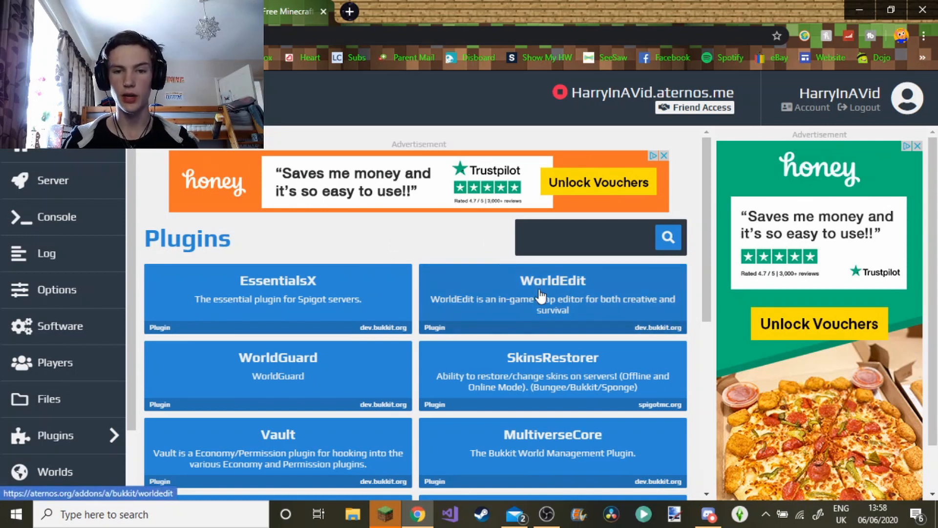
click(440, 306)
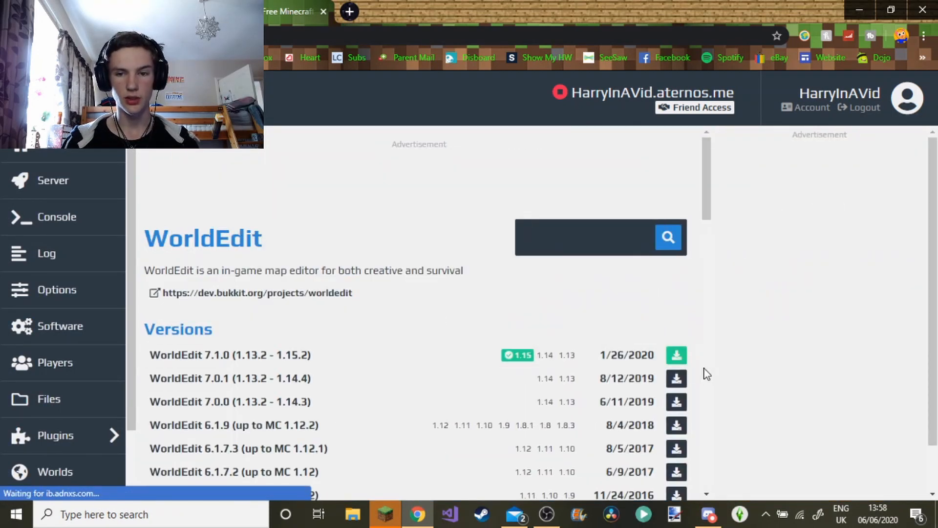
click(675, 359)
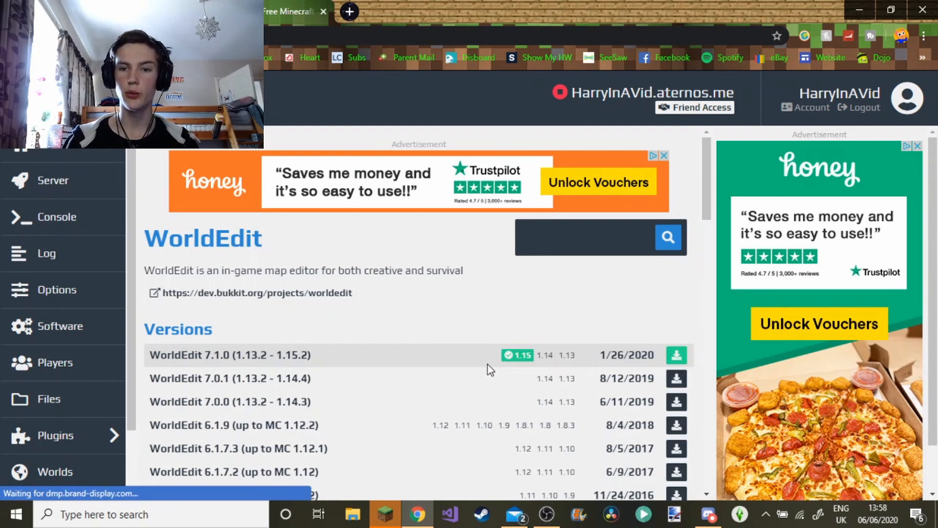
click(676, 354)
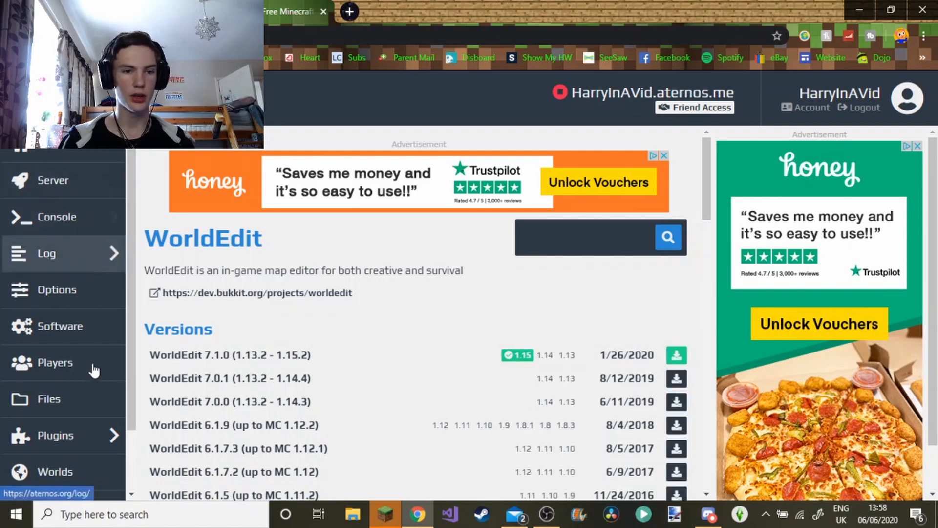
Install EssentialsX 2.17.2, the release compatible with Minecraft 1.15, from the plugin list
click(56, 433)
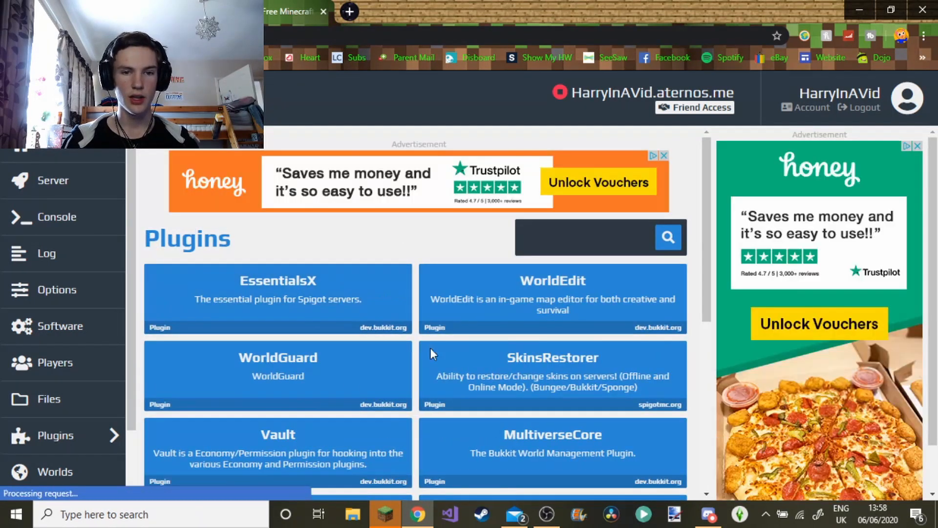
click(323, 302)
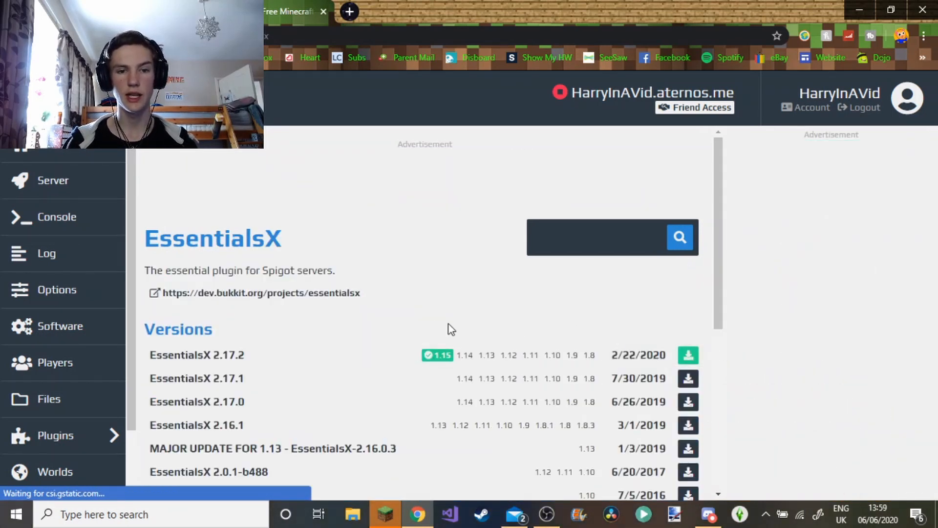
scroll(471, 297, down, 1)
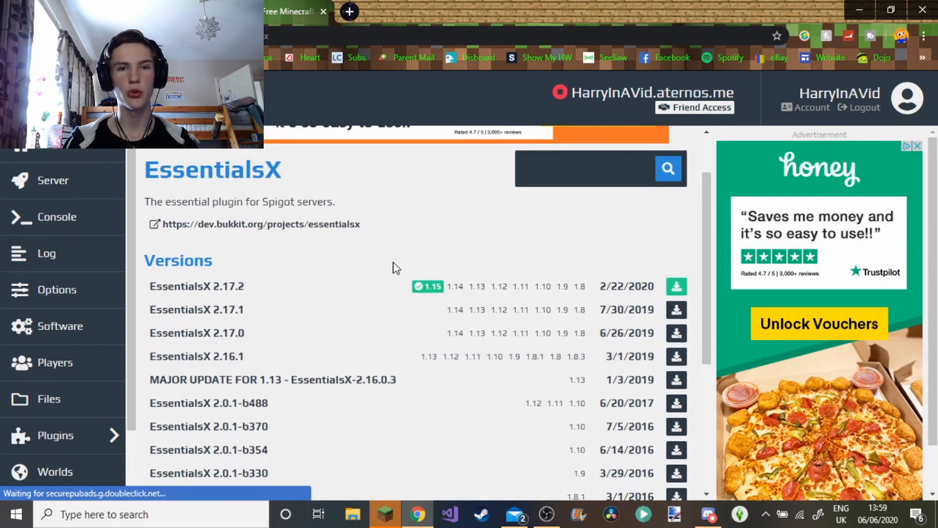
scroll(456, 235, down, 1)
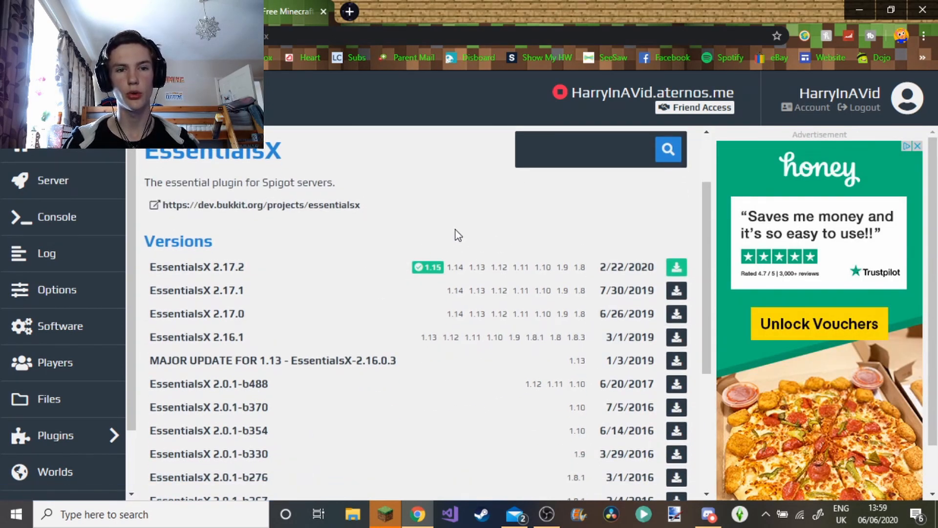
scroll(368, 182, up, 2)
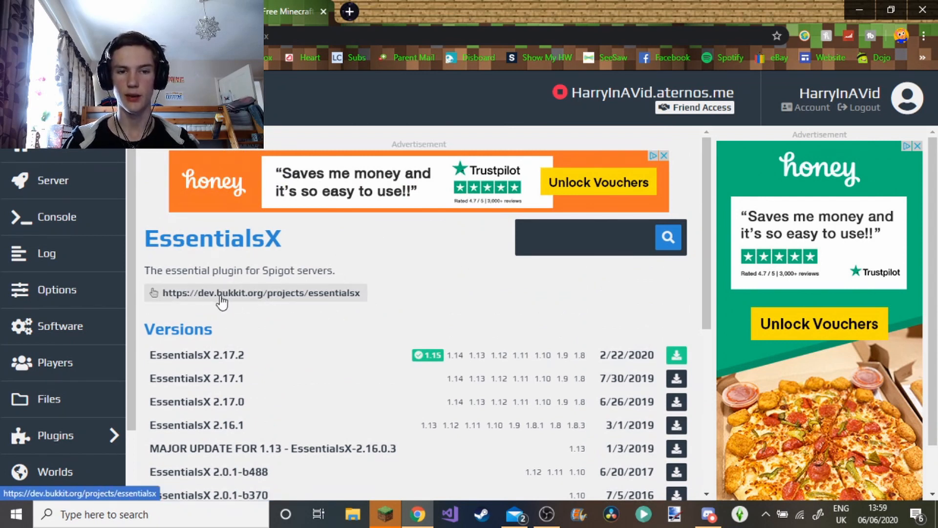
click(676, 354)
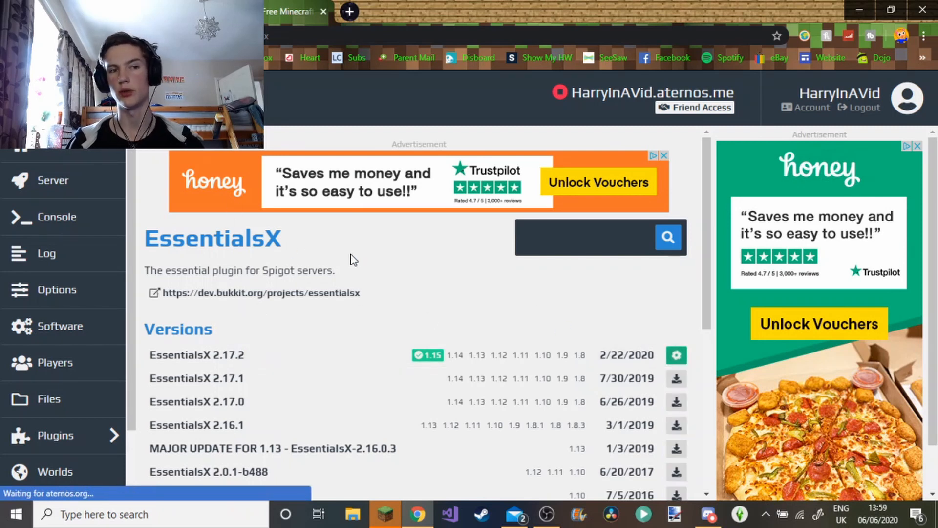
Upload the save folder "Harry's Lovely World" as the server's world and allow the browser to send its files
click(76, 188)
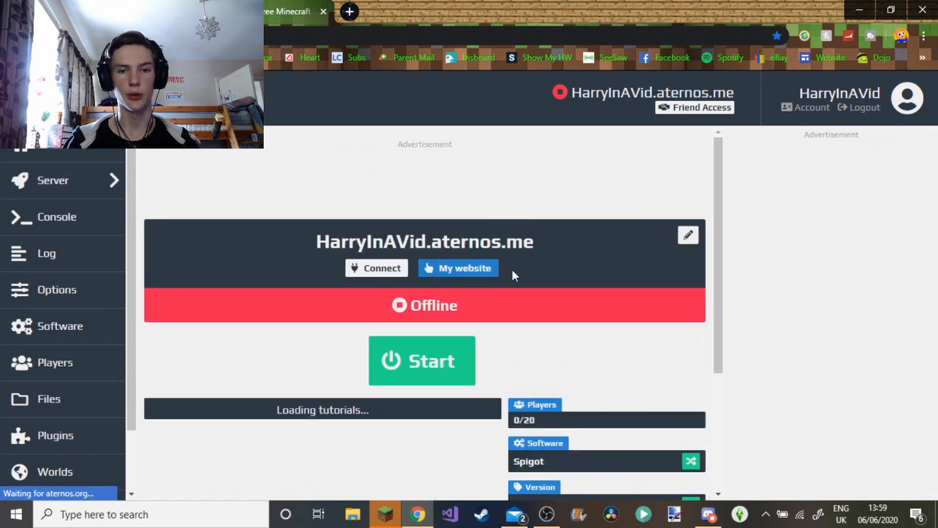
scroll(362, 303, down, 4)
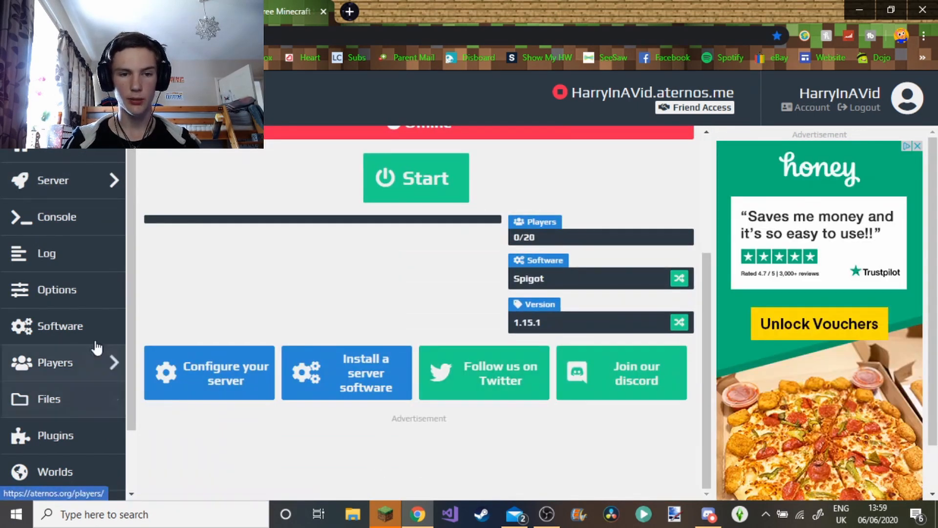
click(56, 472)
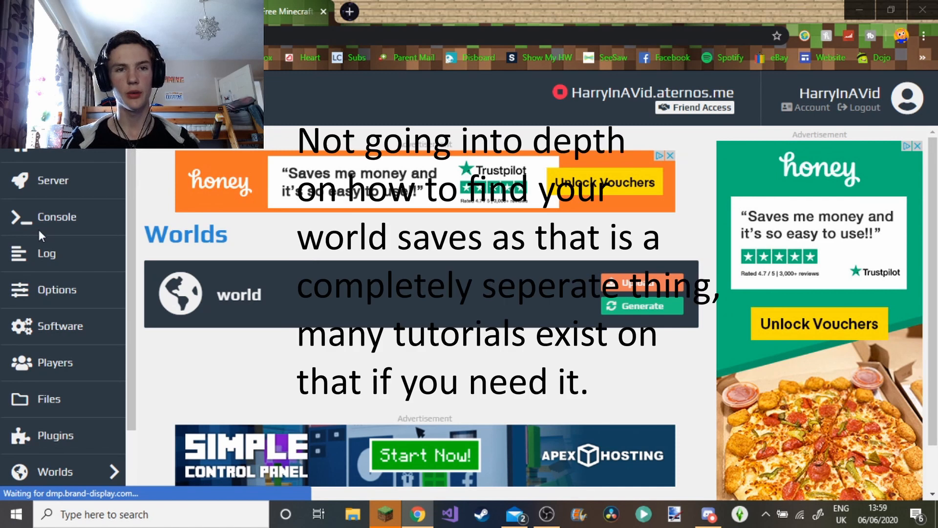
click(48, 261)
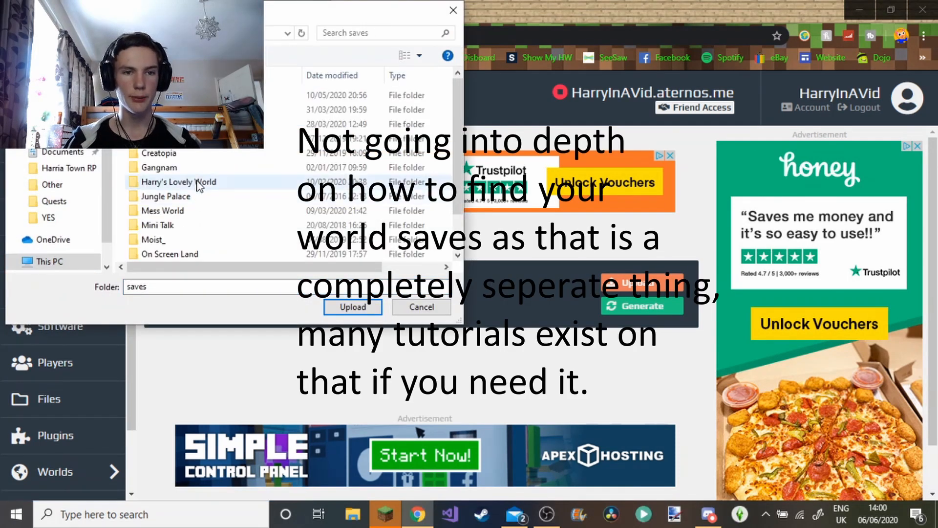
double_click(199, 183)
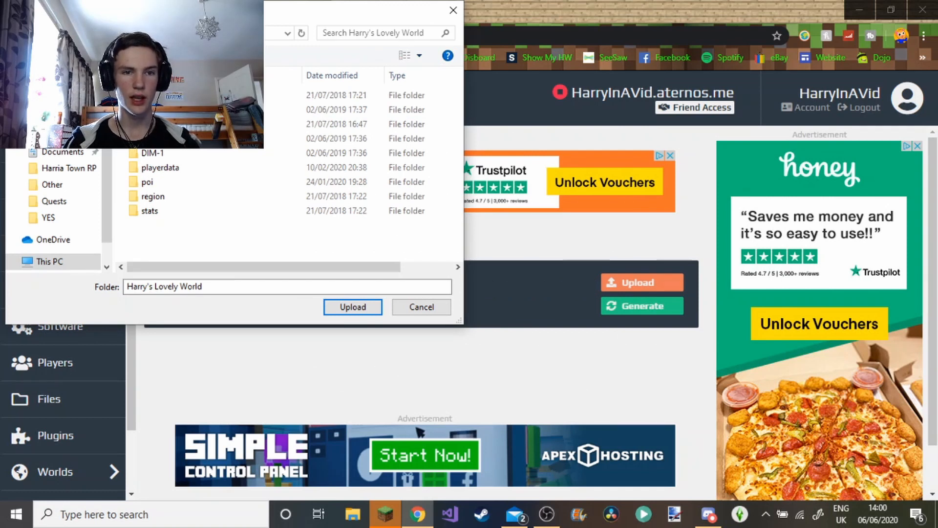
key(alt+Up)
click(196, 182)
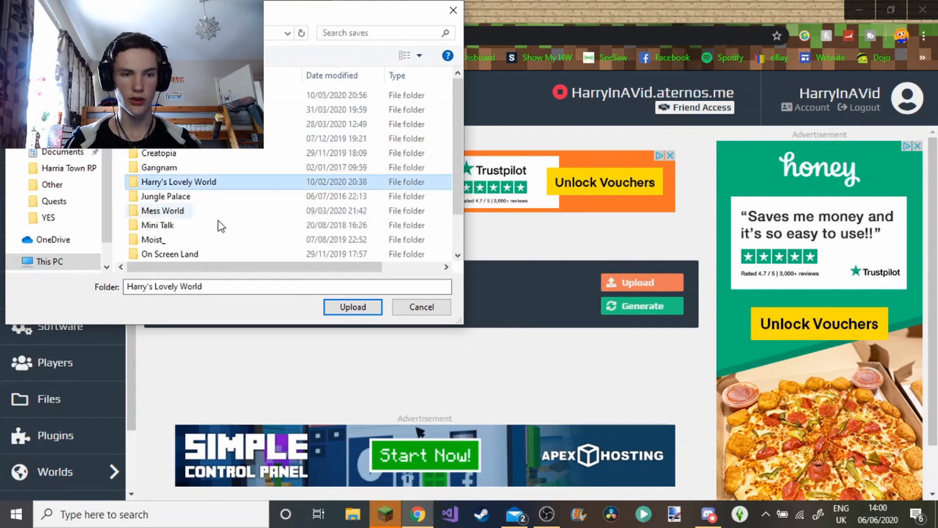
click(352, 307)
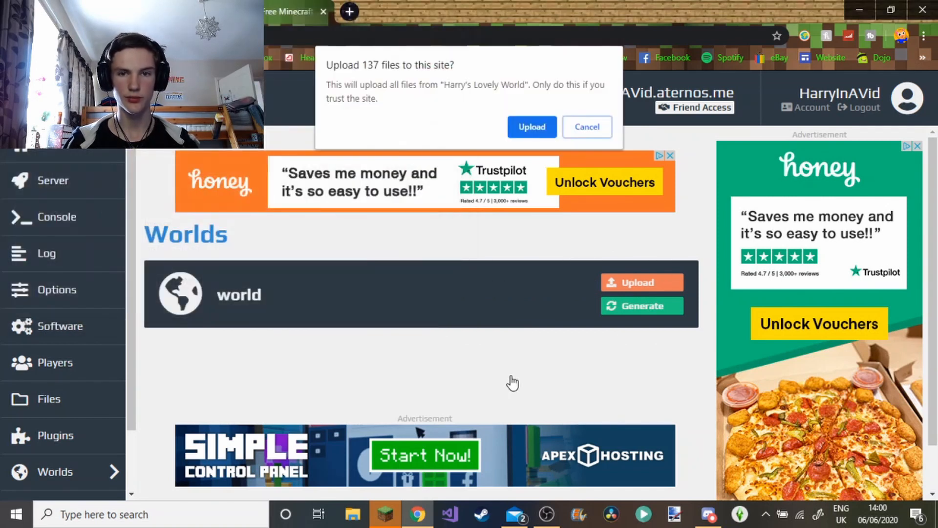
click(532, 128)
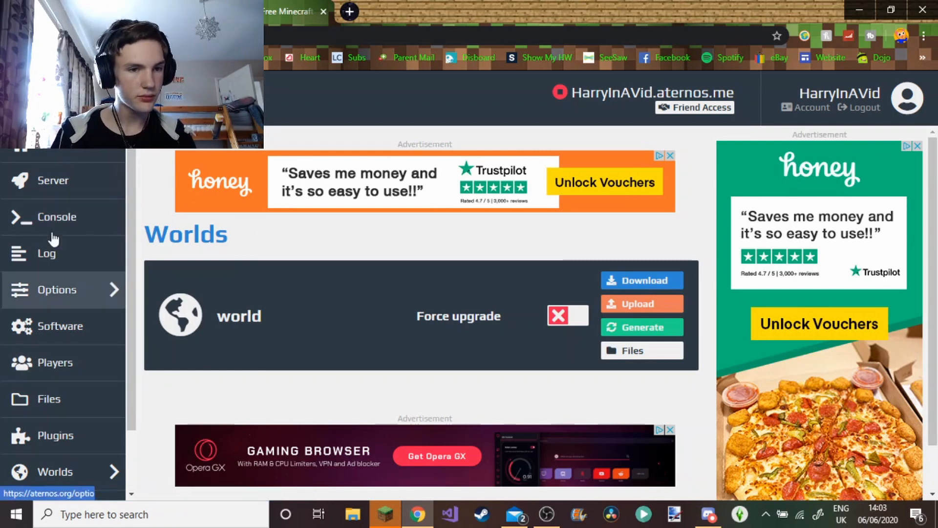
Review the server.properties options, then set Spawn Protection to 10 and save it
click(65, 303)
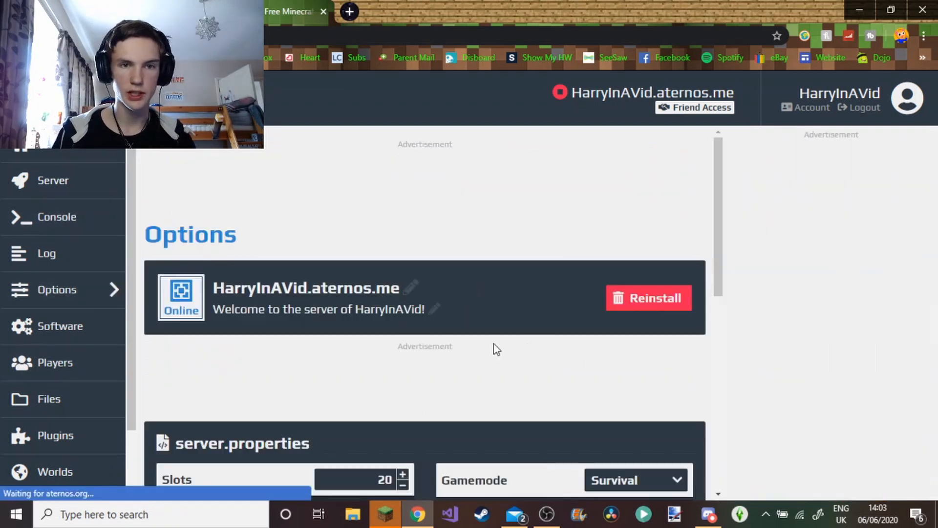
scroll(459, 320, down, 5)
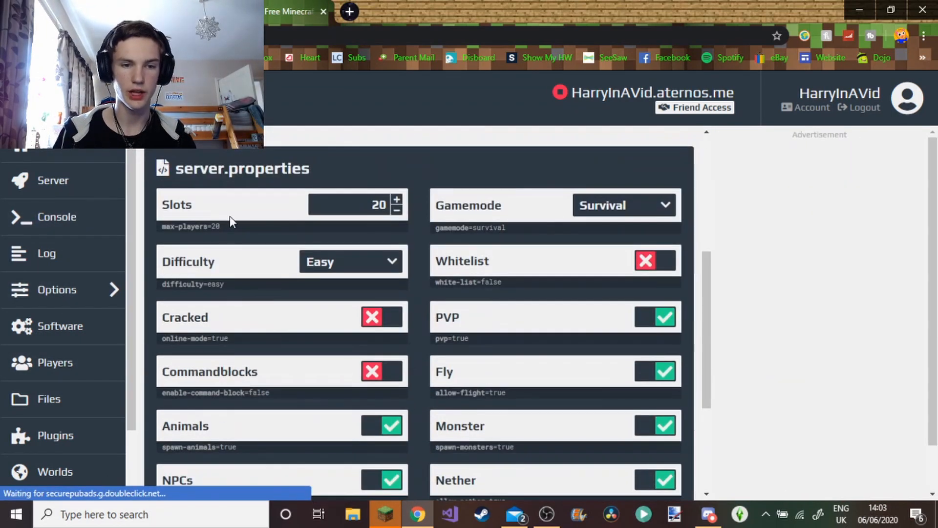
scroll(229, 217, up, 1)
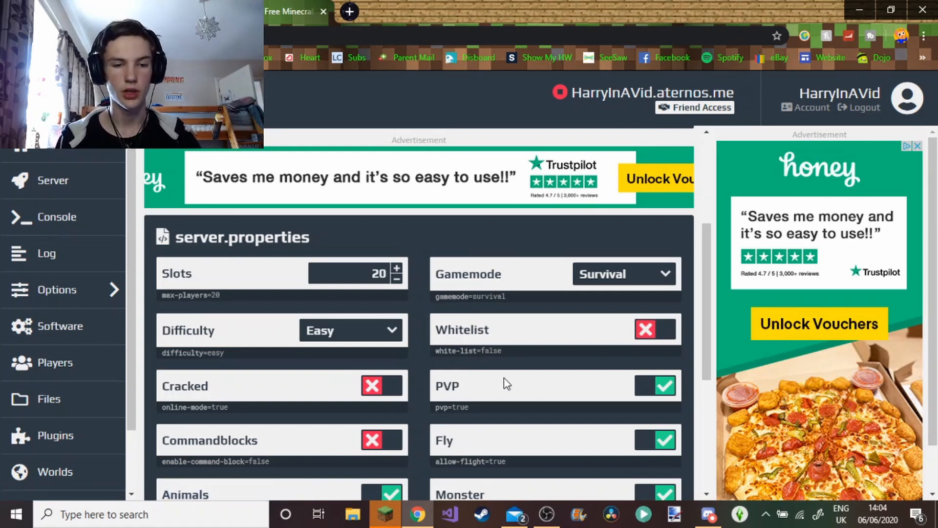
scroll(502, 383, down, 5)
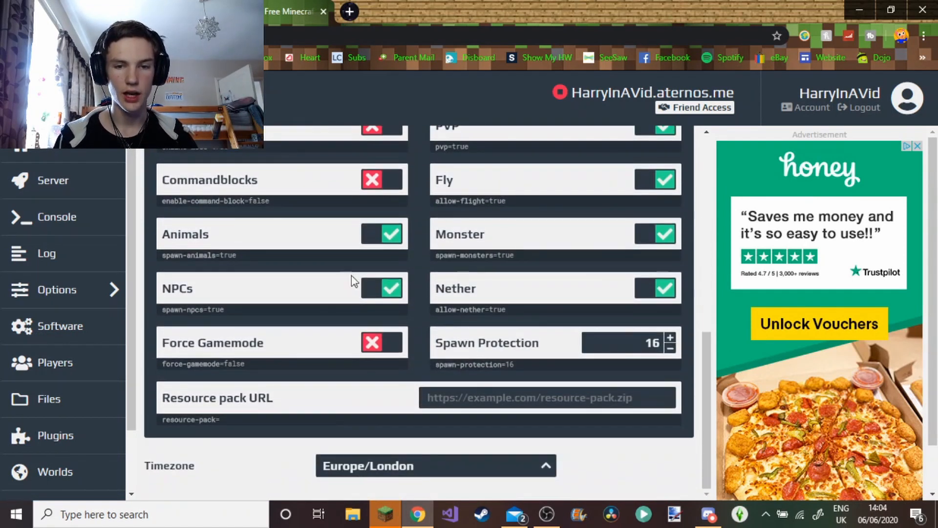
click(671, 349)
click(671, 349)
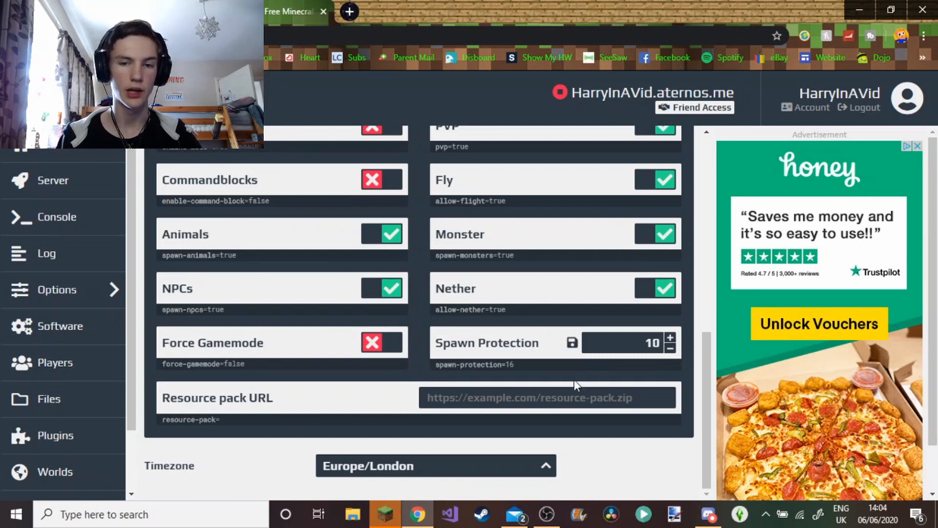
click(578, 349)
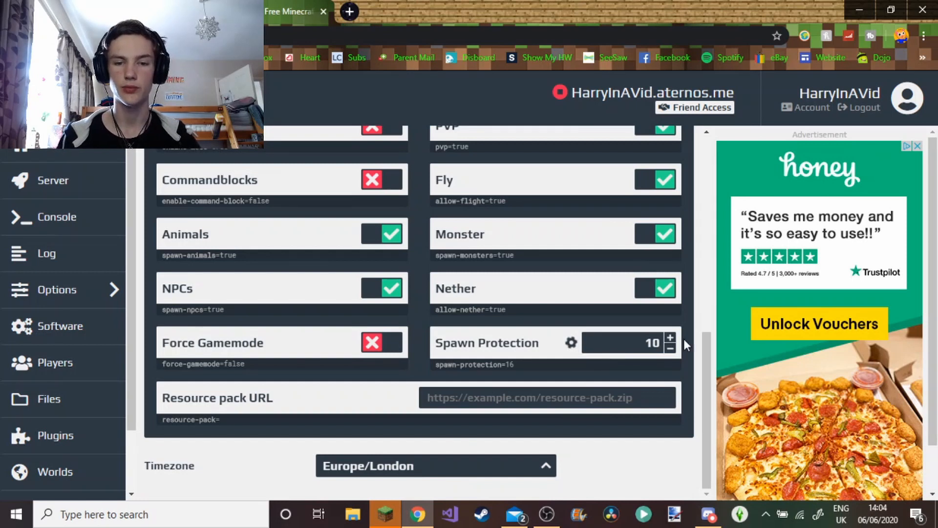
Start the server from its overview page and accept Mojang's EULA
scroll(428, 286, up, 10)
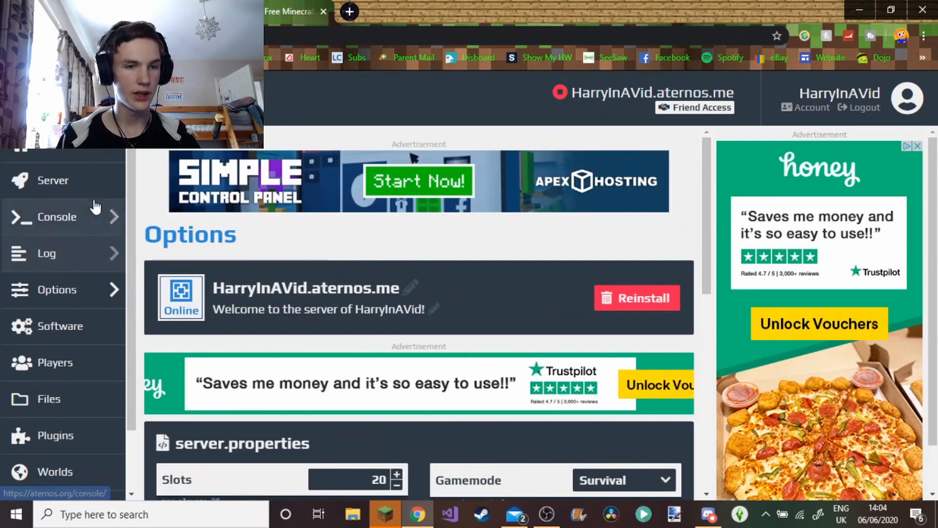
click(79, 188)
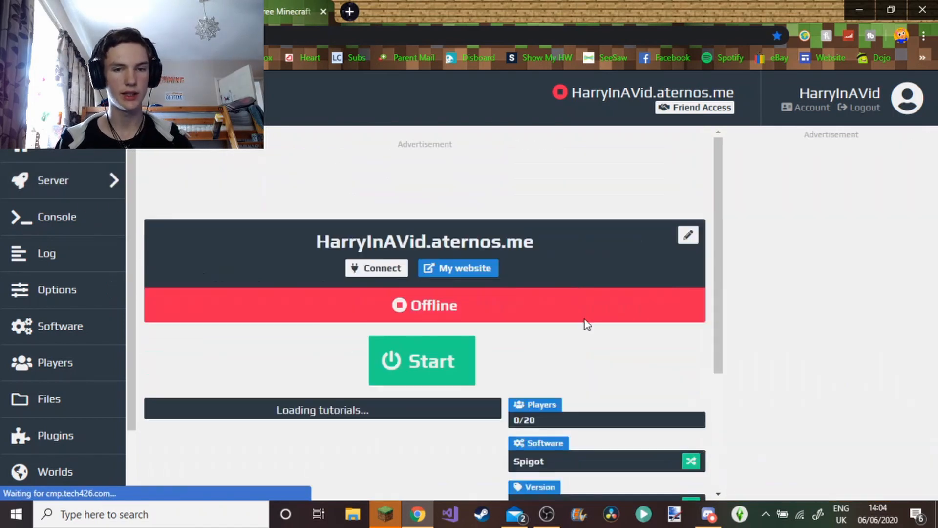
scroll(549, 290, down, 2)
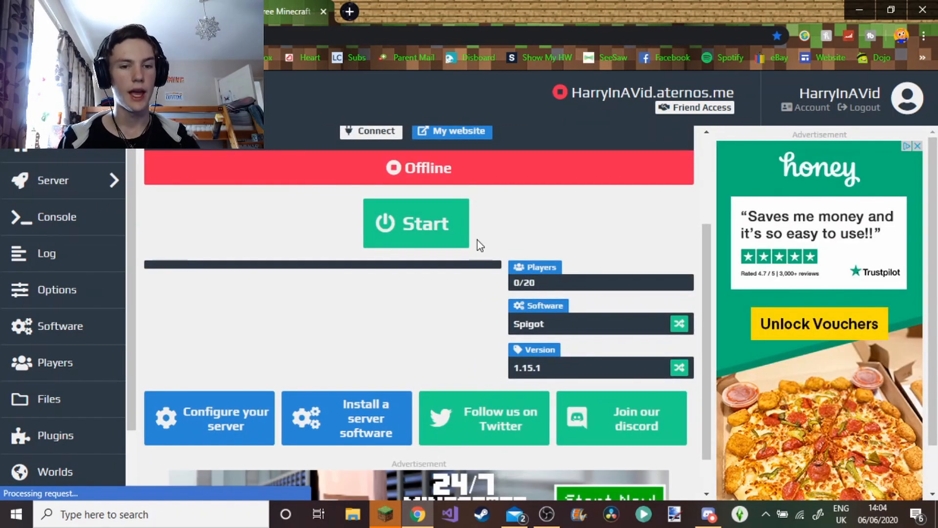
click(442, 226)
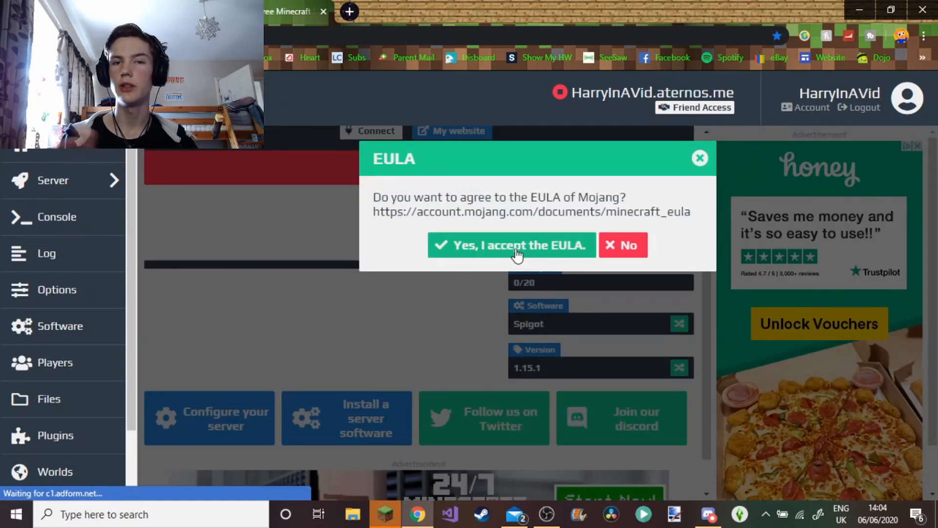
click(515, 248)
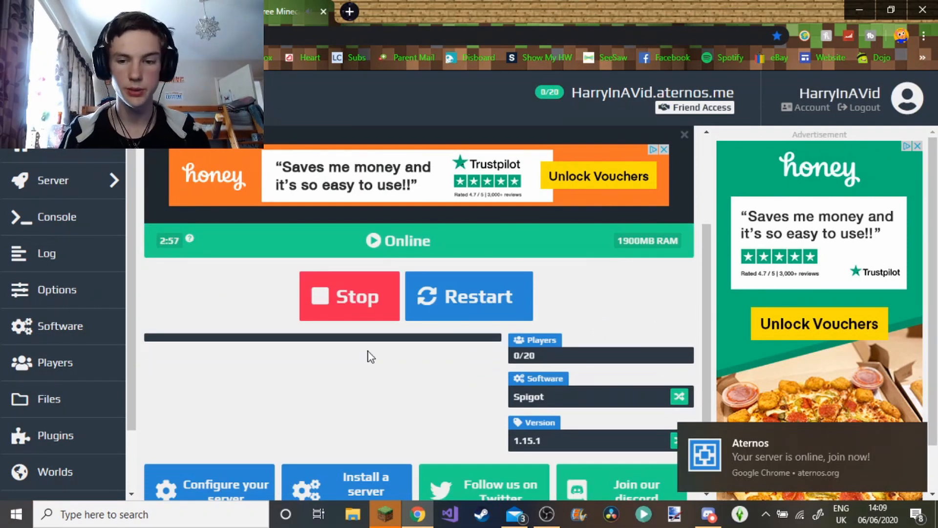
Switch to the Minecraft Launcher and launch Java Edition with the Quests S2 1.15.1 installation
click(385, 514)
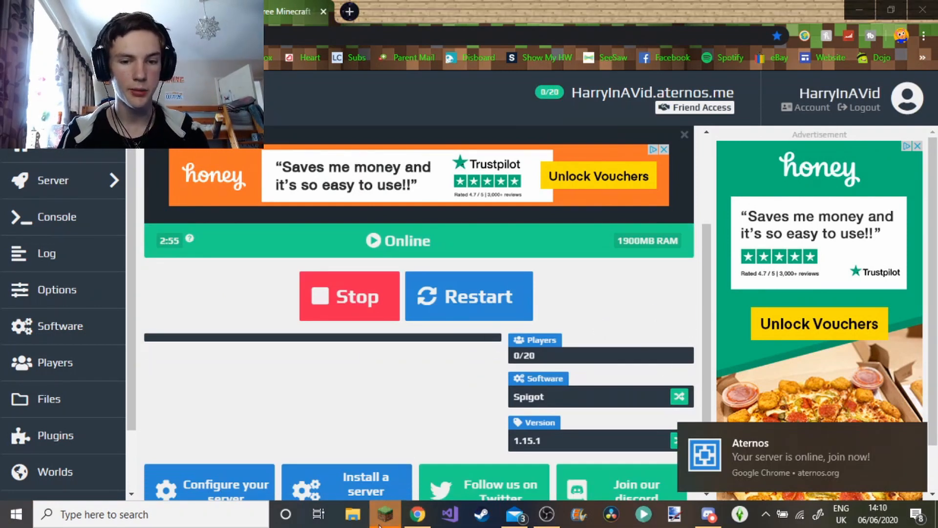
drag(586, 236, 515, 1)
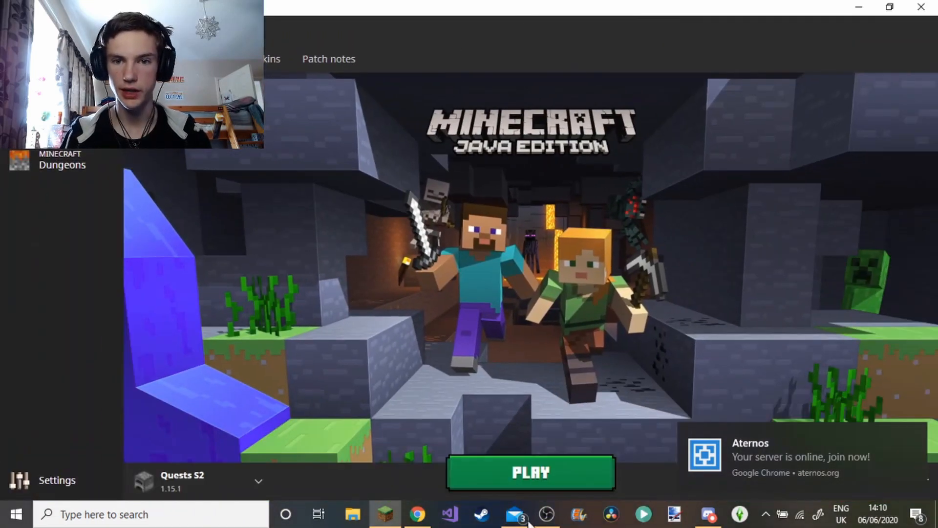
click(501, 464)
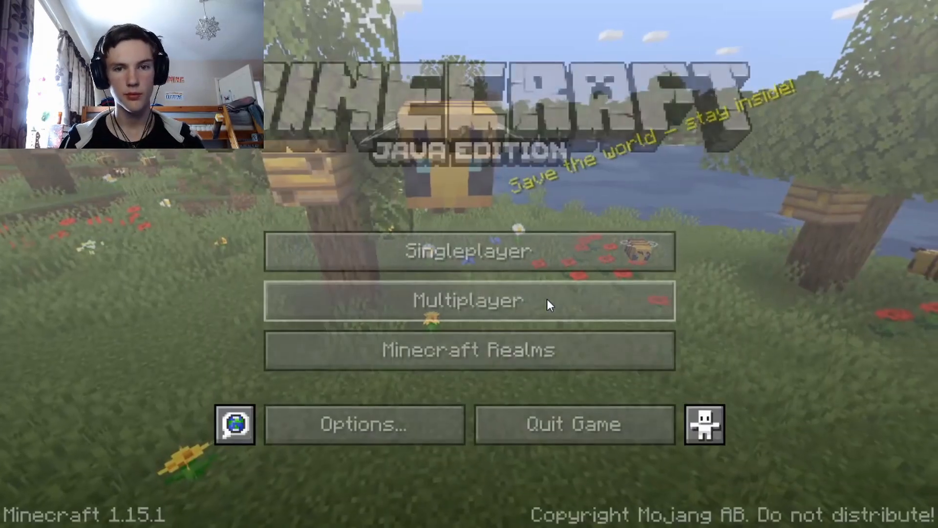
Add a multiplayer server entry with the address HarryInAVid.aternos.me, keeping the name Minecraft Server
click(452, 301)
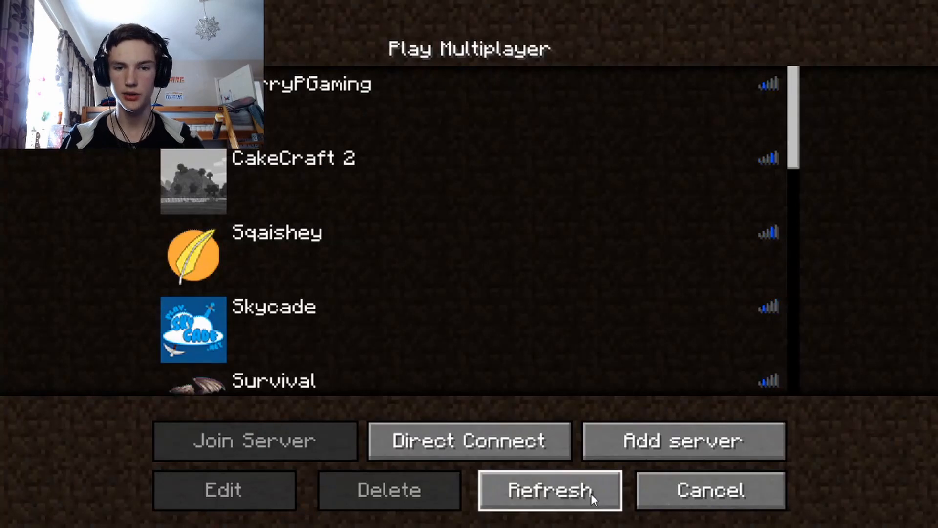
click(696, 449)
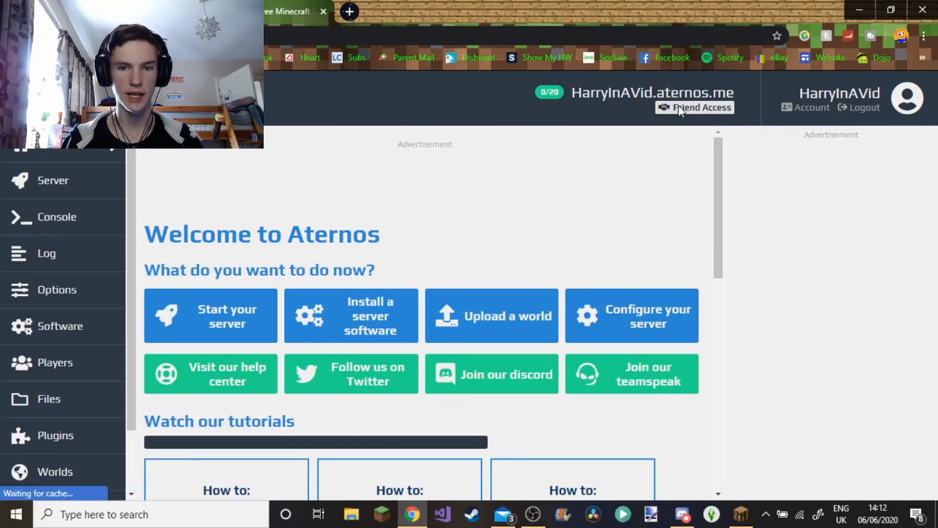
click(740, 514)
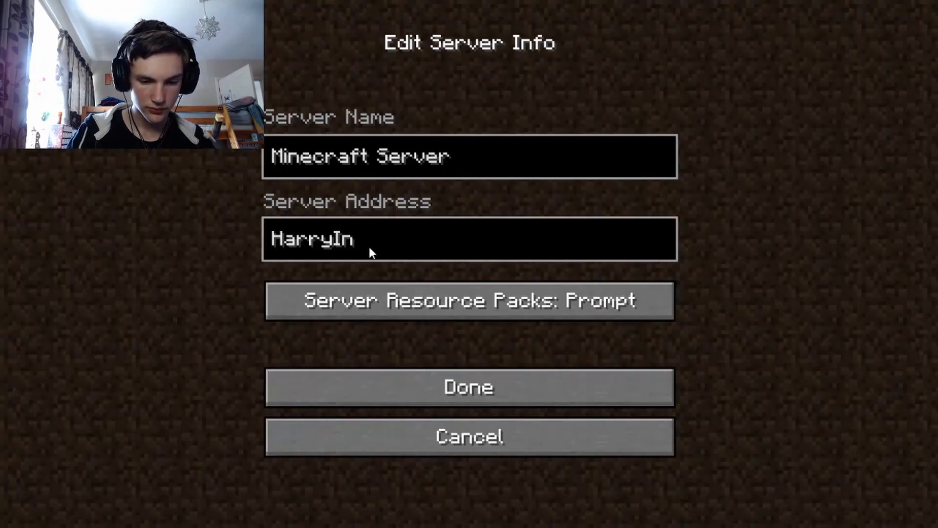
text(AVid)
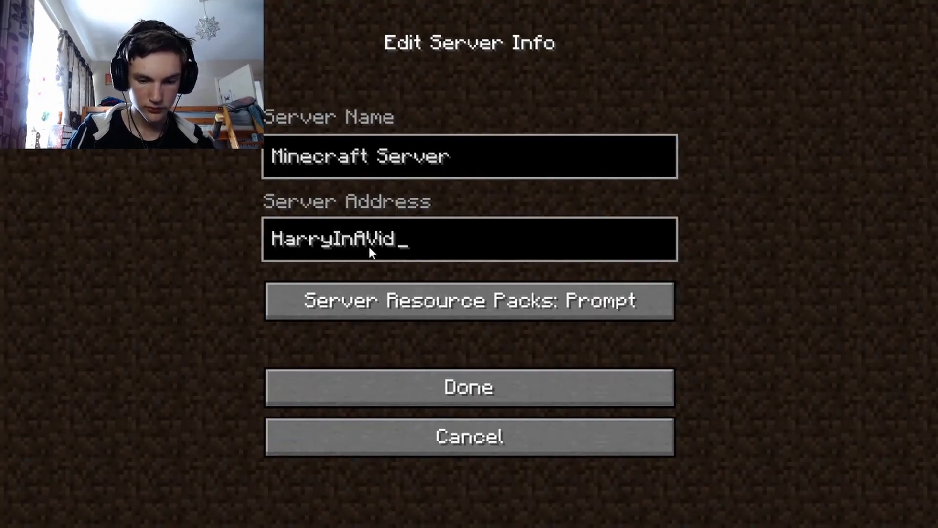
text(.aternos.me)
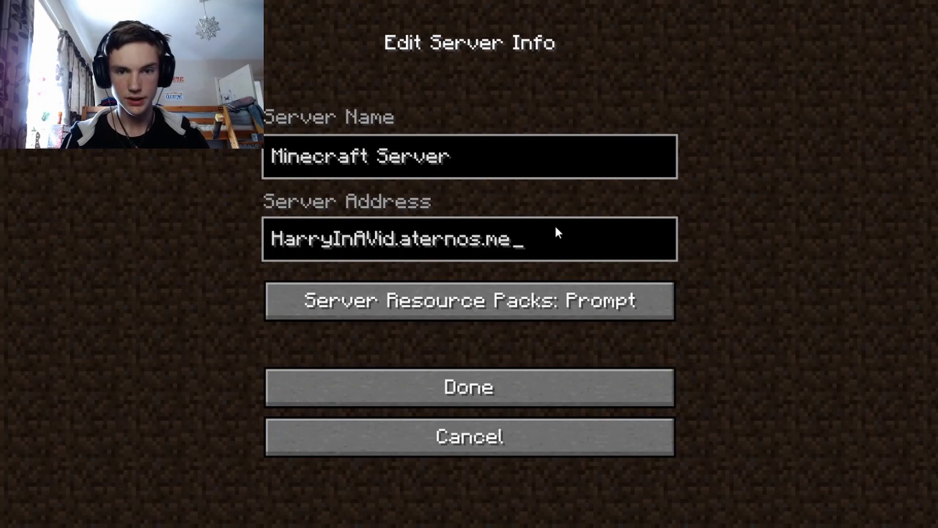
click(532, 391)
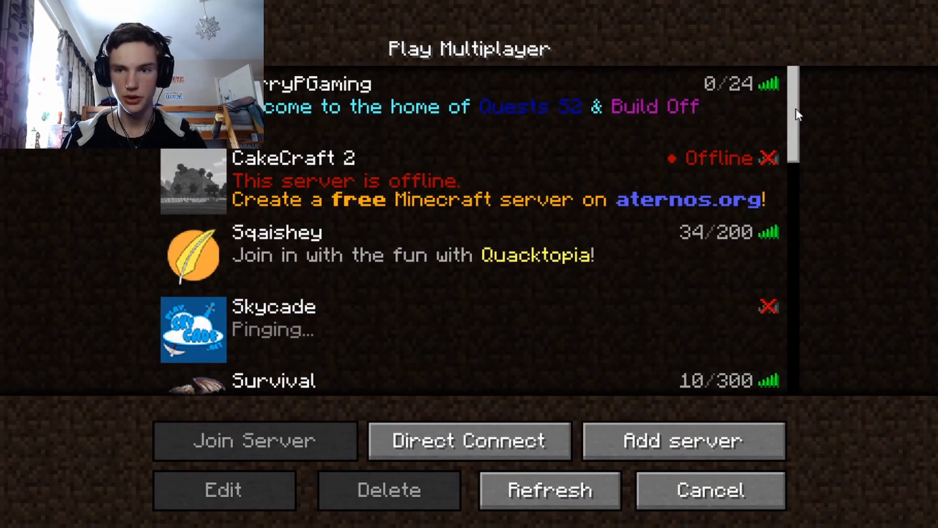
Find the Minecraft Server entry at the end of the multiplayer list and join it
drag(794, 107, 765, 374)
click(279, 280)
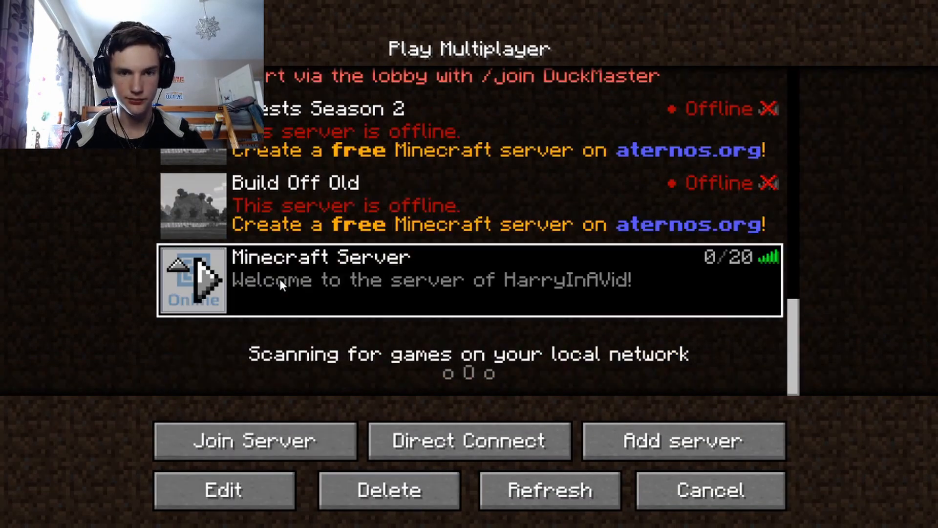
click(279, 277)
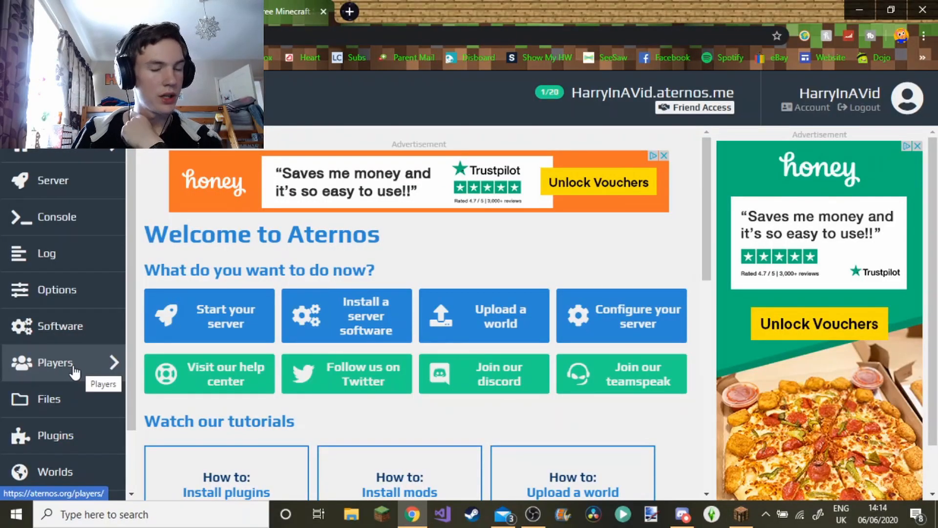
Switch to the Aternos site and add the player's own username to the server's OPs list
click(75, 372)
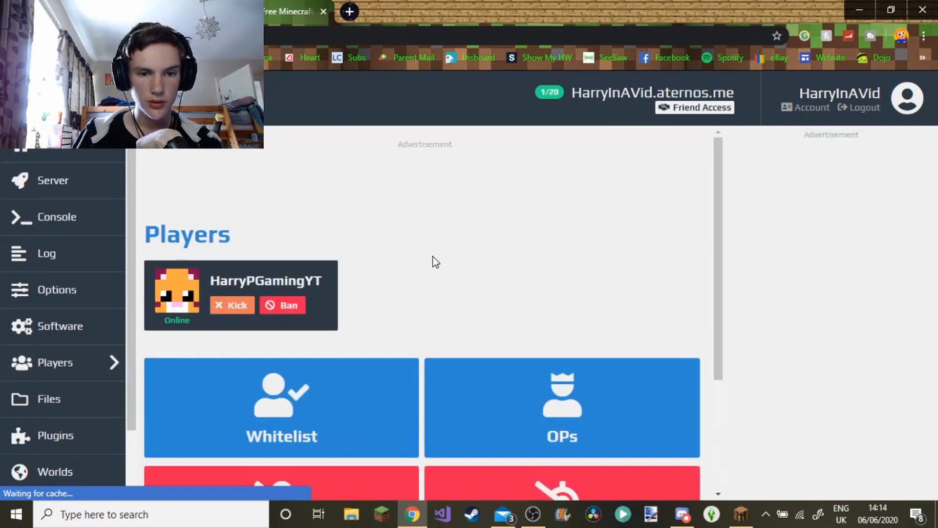
scroll(433, 260, down, 1)
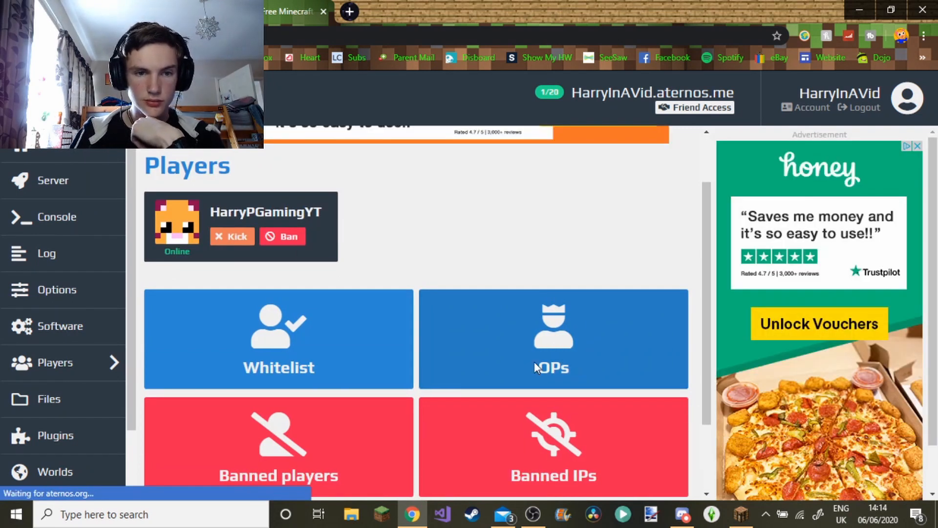
click(535, 362)
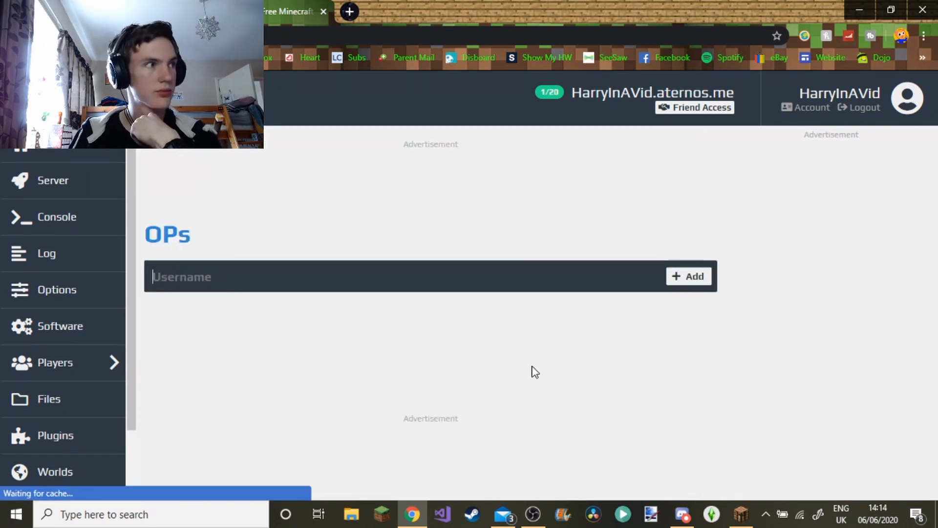
click(280, 270)
text(HarryP)
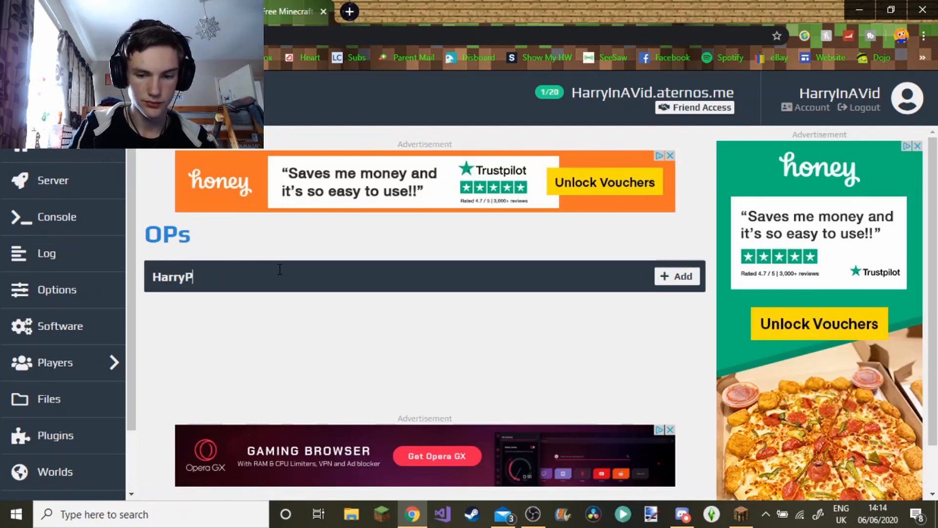
text(GamingYT)
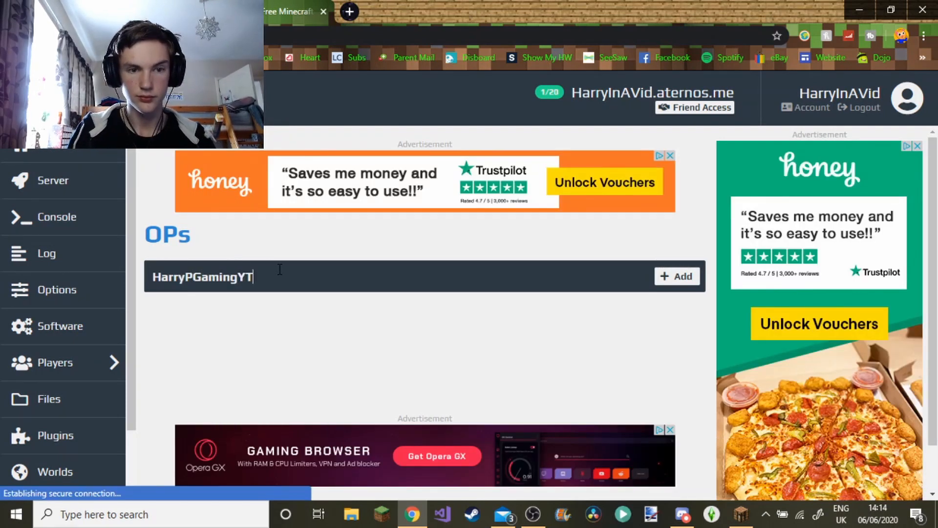
click(672, 275)
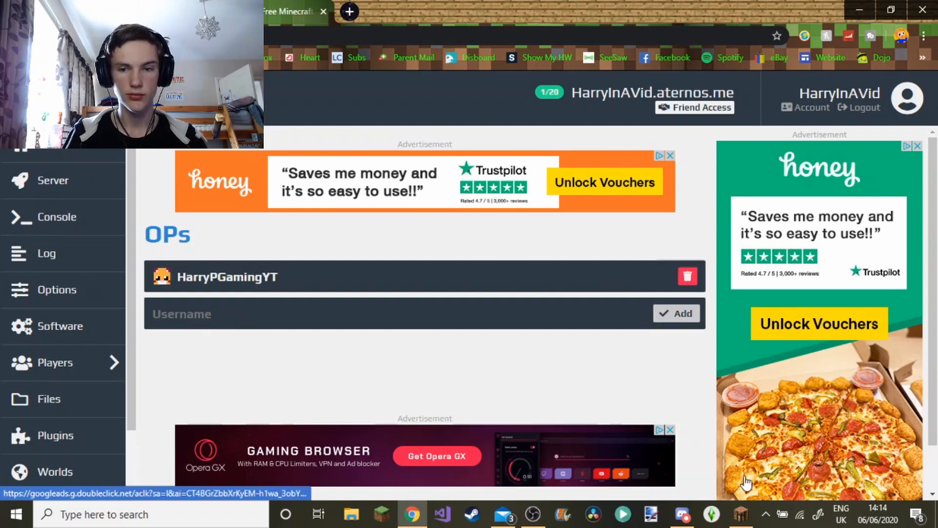
Switch back to Minecraft, run /gamemode creative and start flying
click(742, 514)
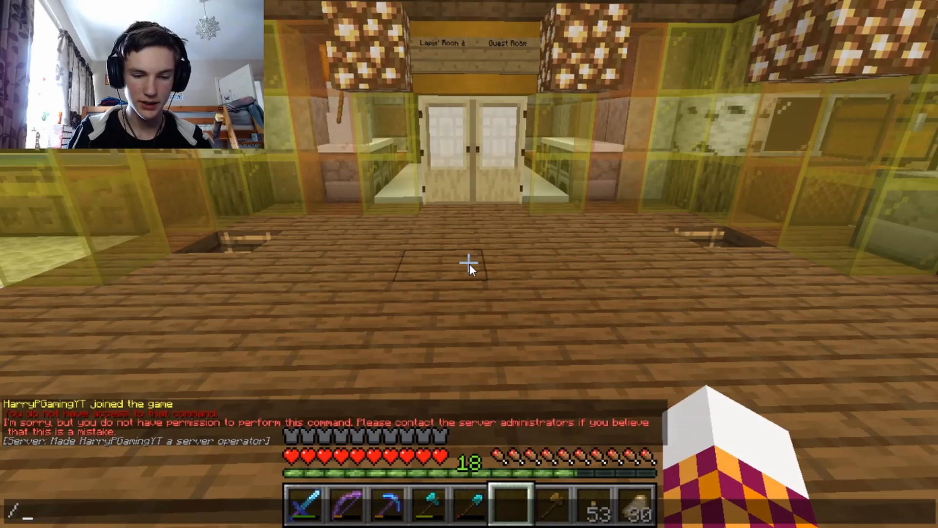
text(/gamemode creative)
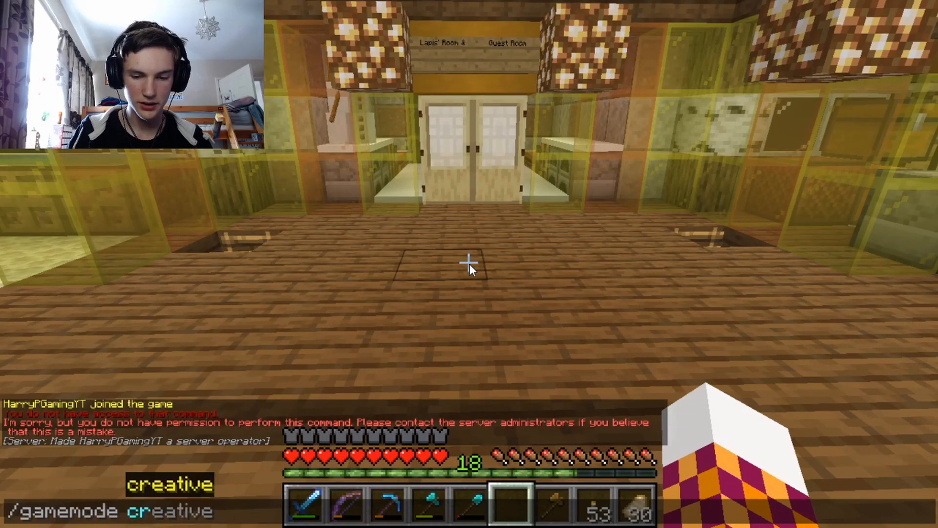
key(BackSpace)
key(BackSpace)
key(BackSpace)
key(BackSpace)
text(i)
key(BackSpace)
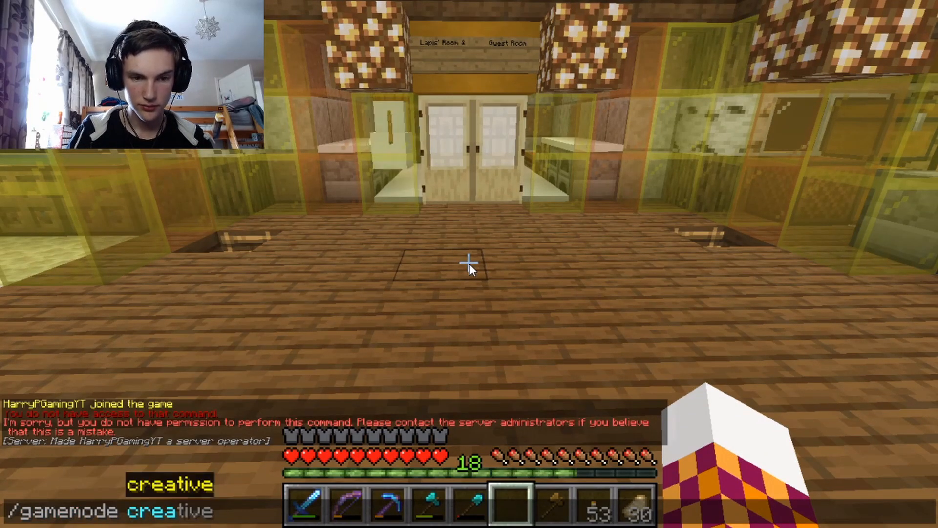
text(tive)
key(Return)
key(space)
key(space)
Break one plank block in the wooden floor with the wooden axe and refill the hole with Spruce Planks
scroll(469, 263, up, 1)
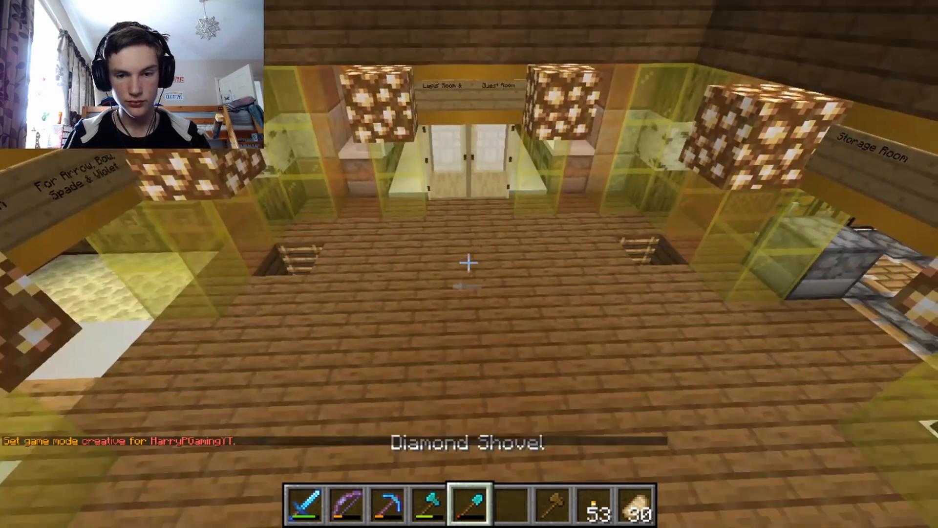
scroll(468, 263, down, 2)
click(469, 263)
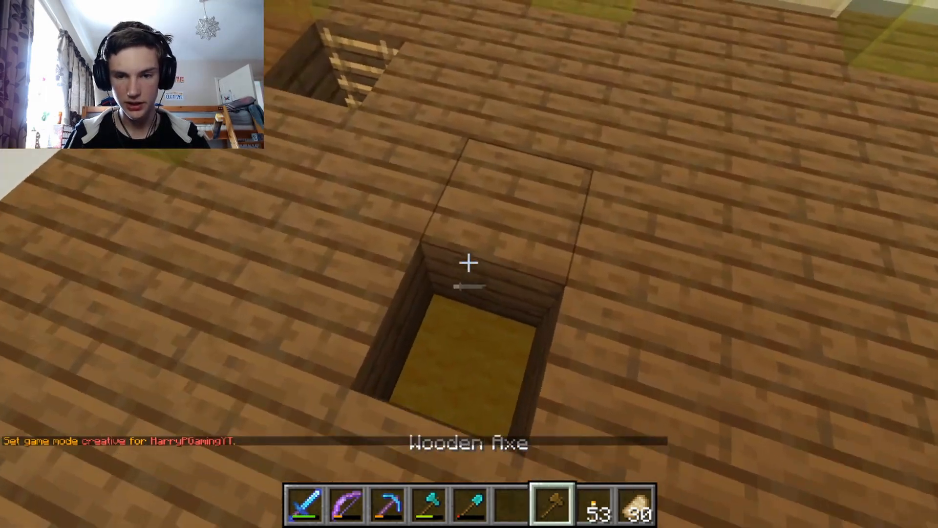
scroll(468, 263, up, 1)
middle_click(468, 263)
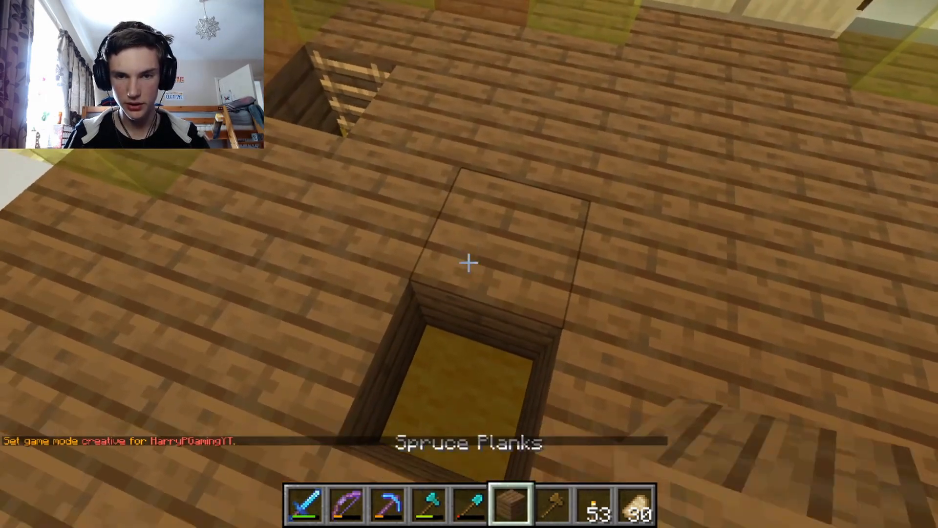
right_click(468, 263)
Search the creative inventory for "wood" and swap the hotbar's wooden axe for a wooden shovel
key(e)
click(637, 97)
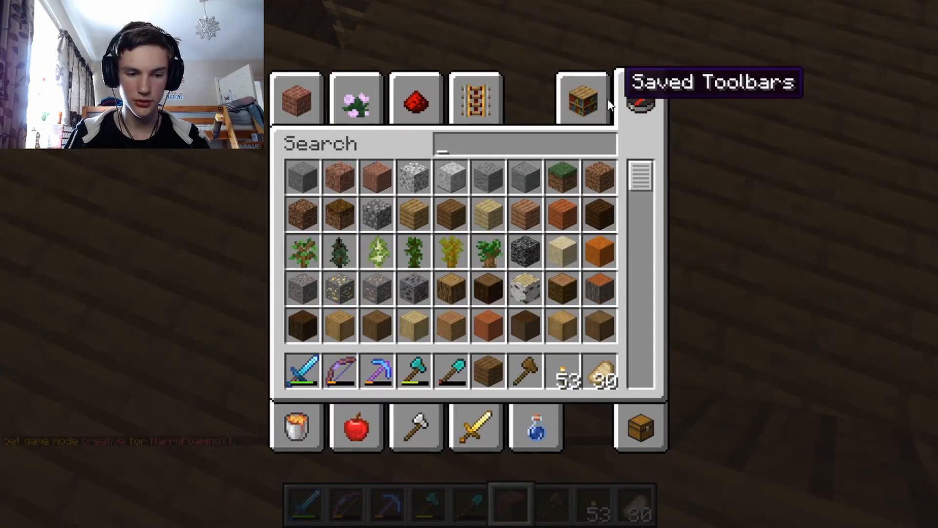
text(wood)
key(ctrl+a)
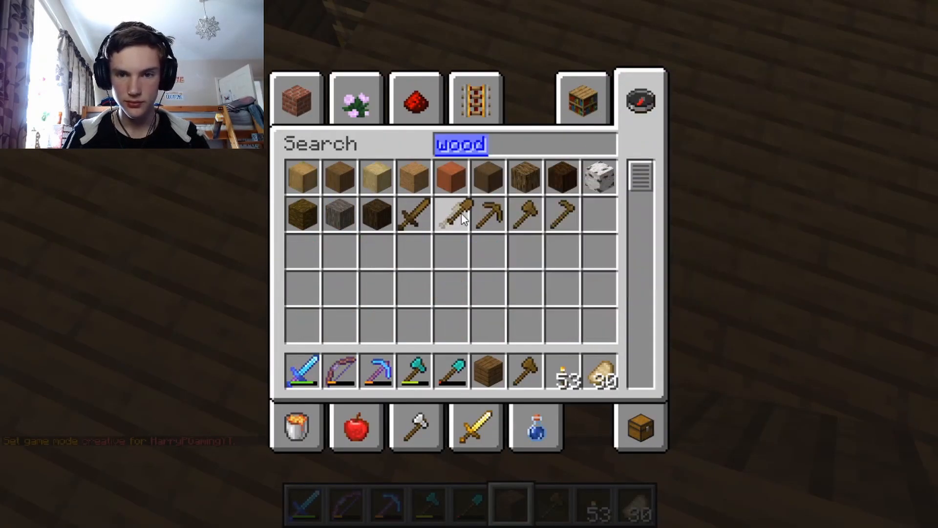
key(Escape)
scroll(469, 264, up, 1)
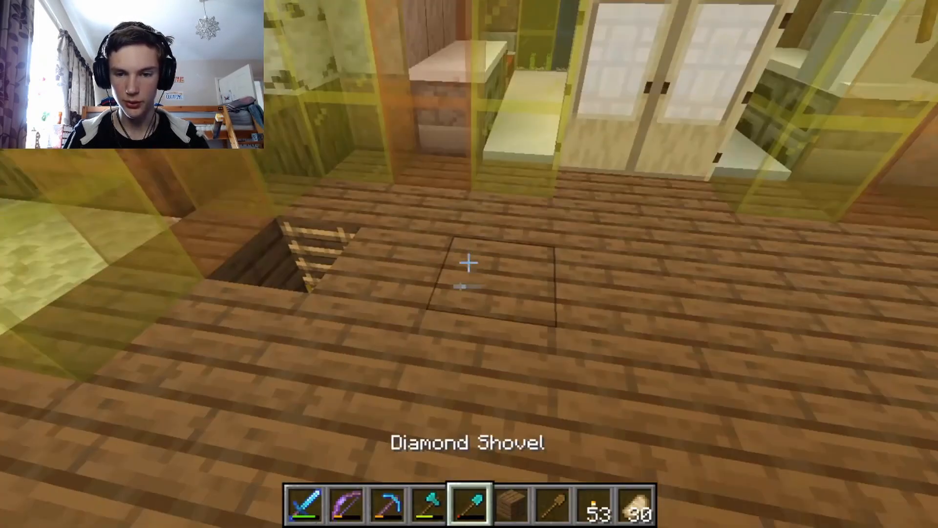
scroll(469, 264, down, 1)
scroll(468, 264, up, 5)
List the server's available commands with /help and show the second page with /help 2
text(/help)
key(Return)
key(w)
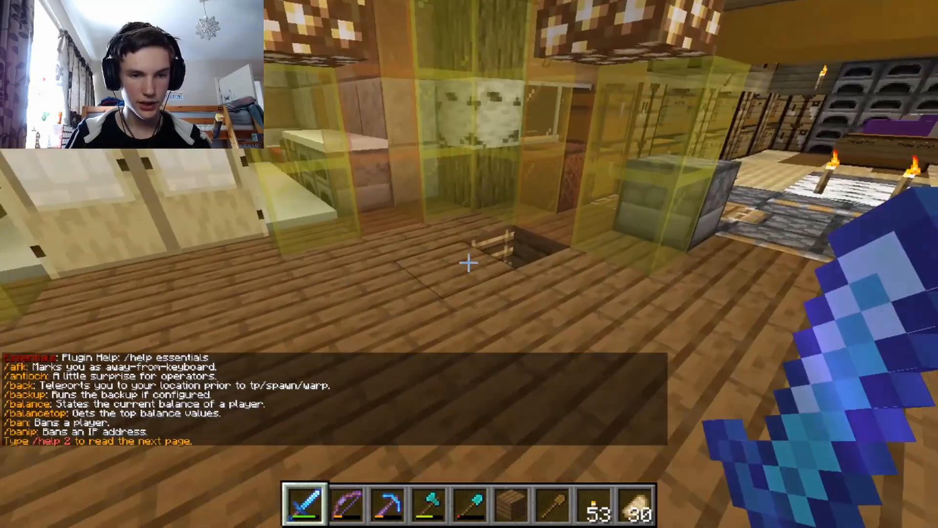
key(slash)
text(help)
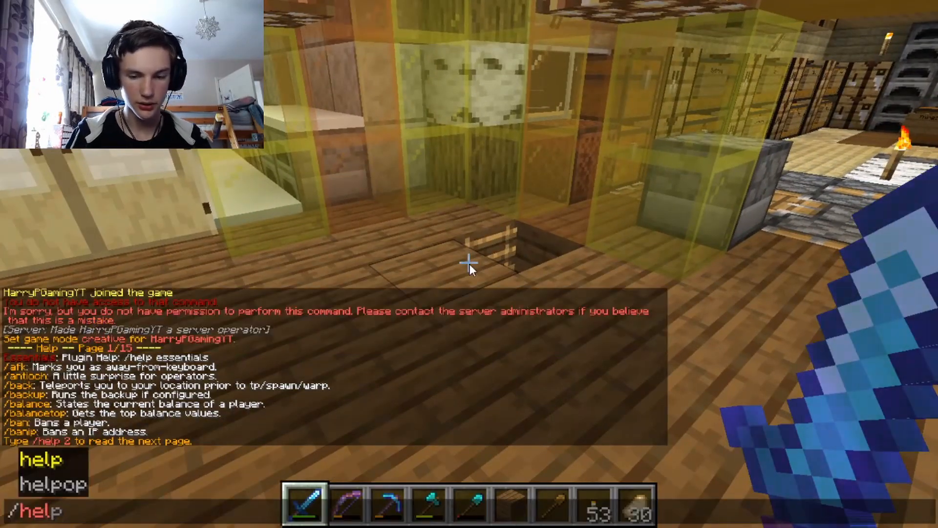
key(Tab)
key(BackSpace)
key(BackSpace)
key(BackSpace)
text(2)
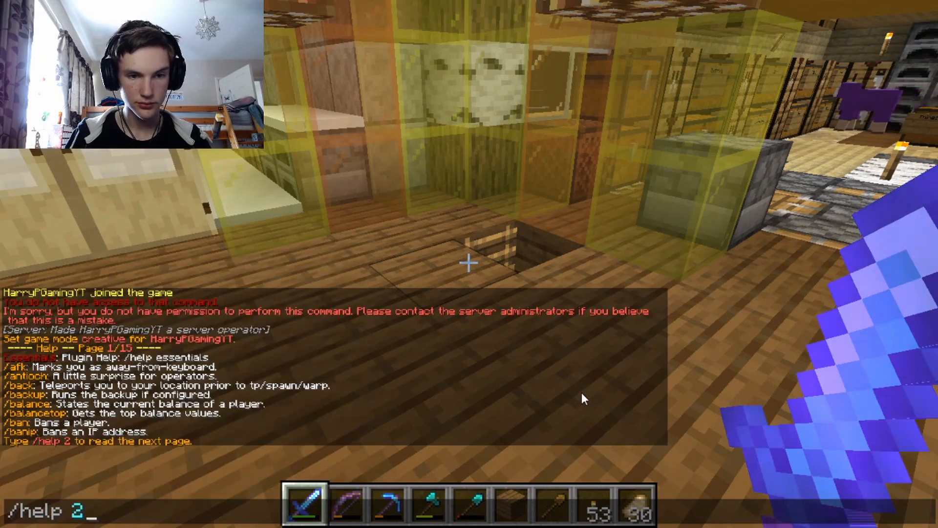
key(Return)
Review the plugin commands on both help pages in the chat history, and close the chat
key(slash)
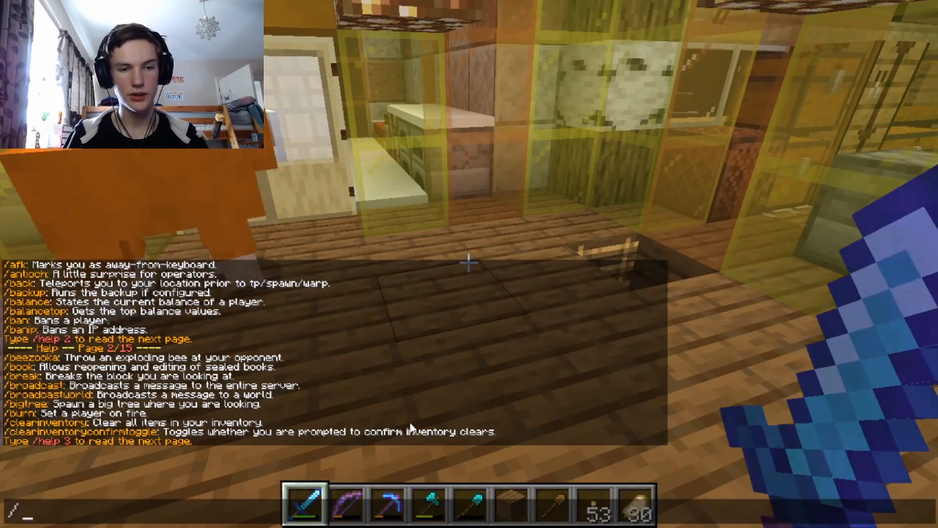
scroll(142, 293, up, 7)
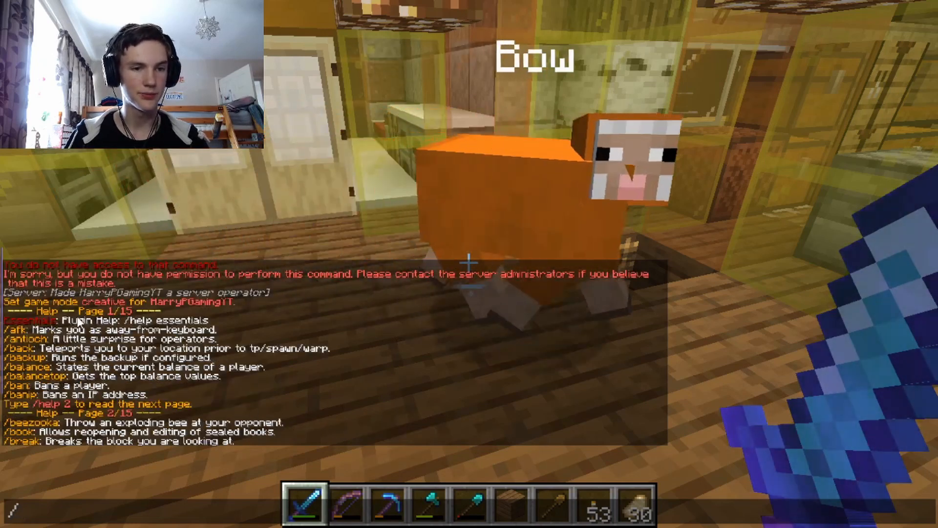
key(BackSpace)
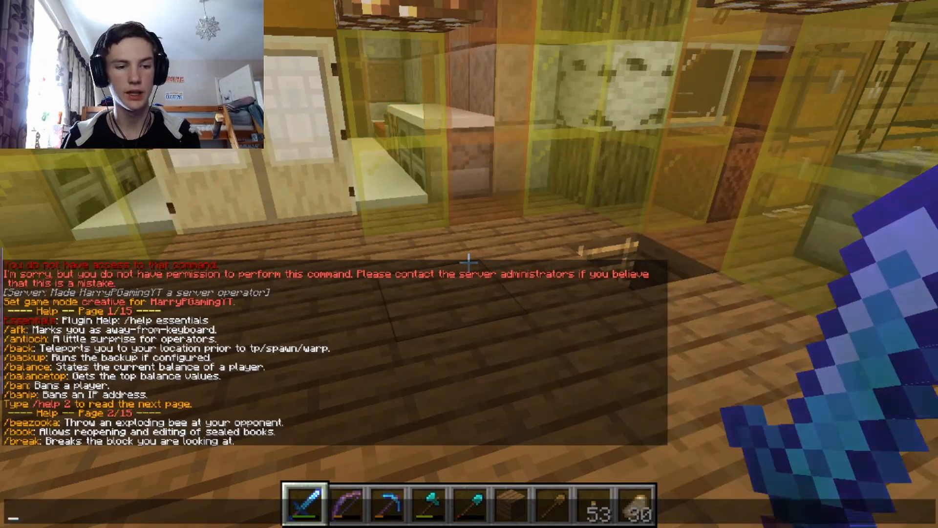
key(Escape)
Walk through the storage room and back to the main hall to inspect the uploaded world, and open the creative inventory
key(w)
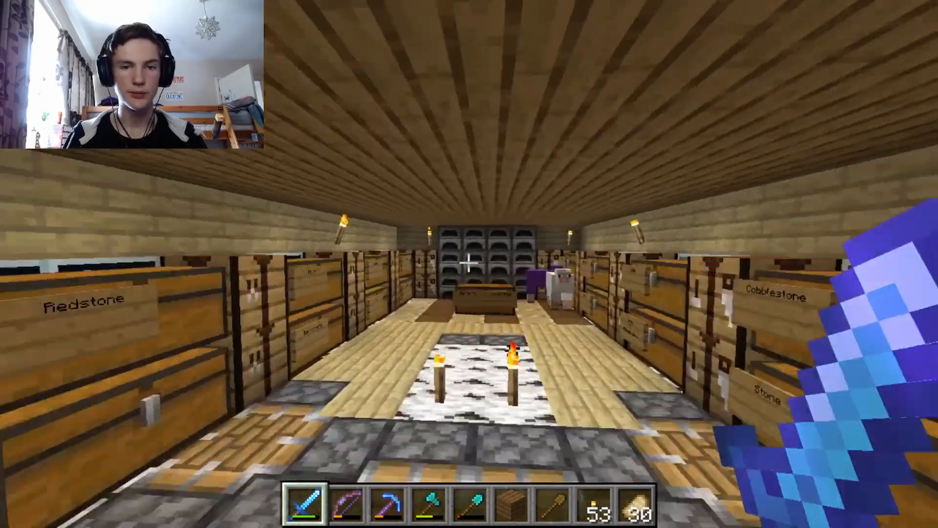
key(w)
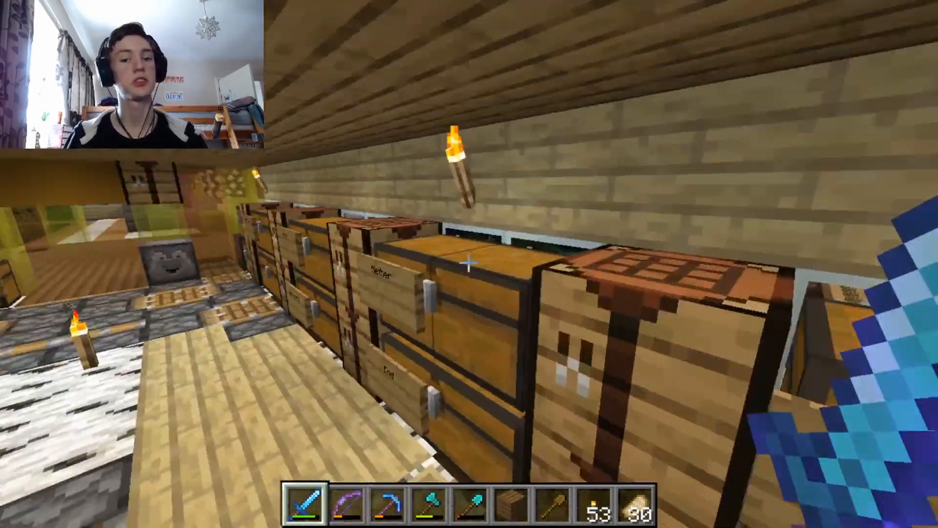
key(w)
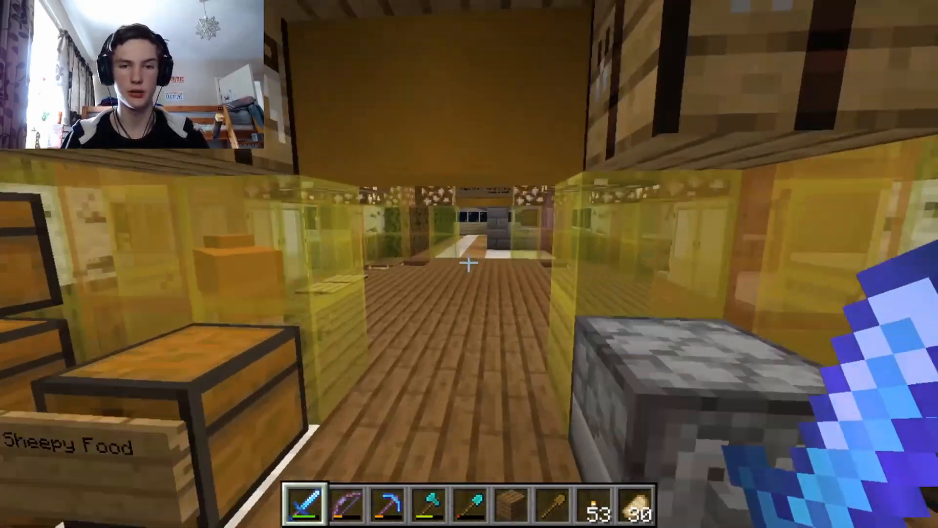
key(w)
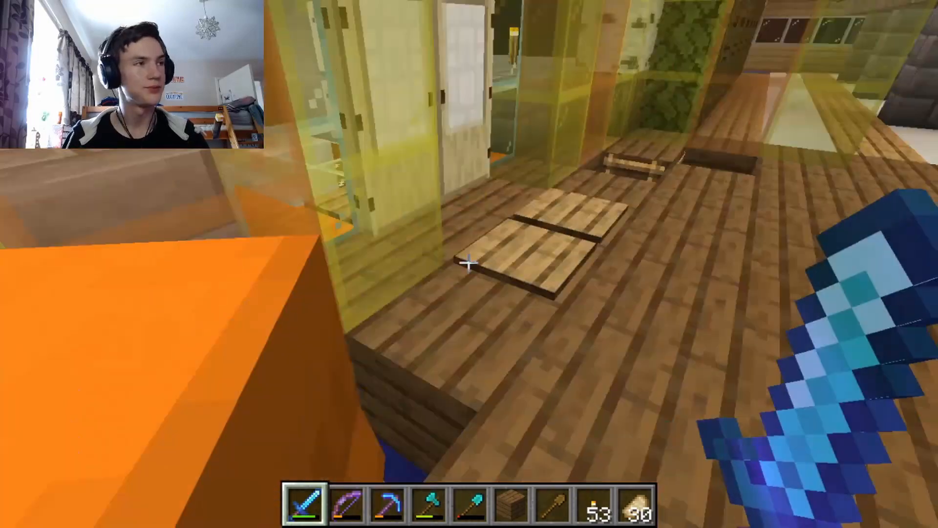
key(w)
scroll(468, 263, down, 3)
scroll(469, 262, up, 4)
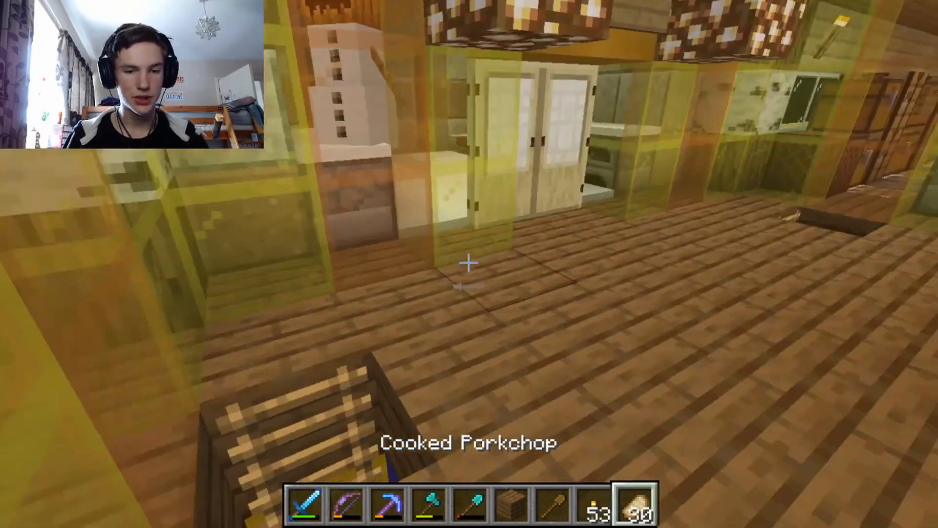
key(e)
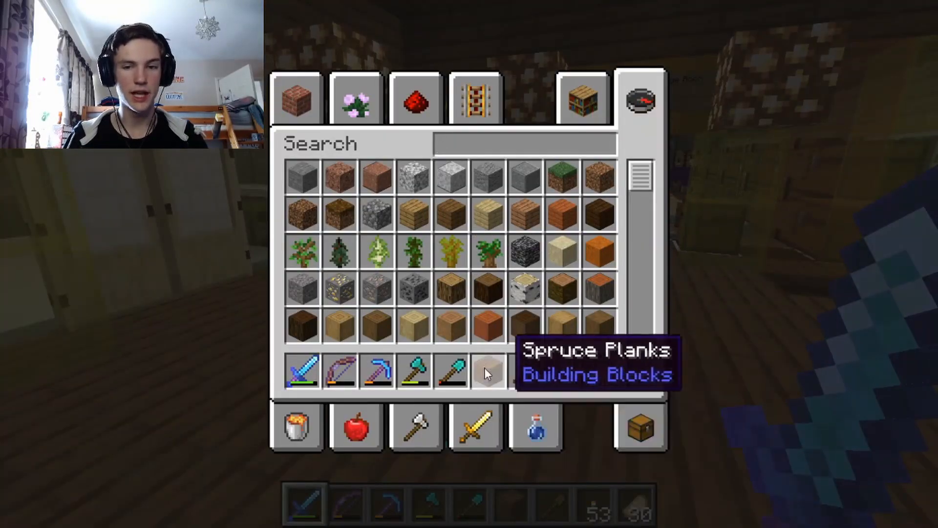
Clear the spruce planks from the hotbar, close the creative inventory and select the emptied slot
click(484, 373)
click(485, 274)
key(e)
scroll(469, 263, down, 5)
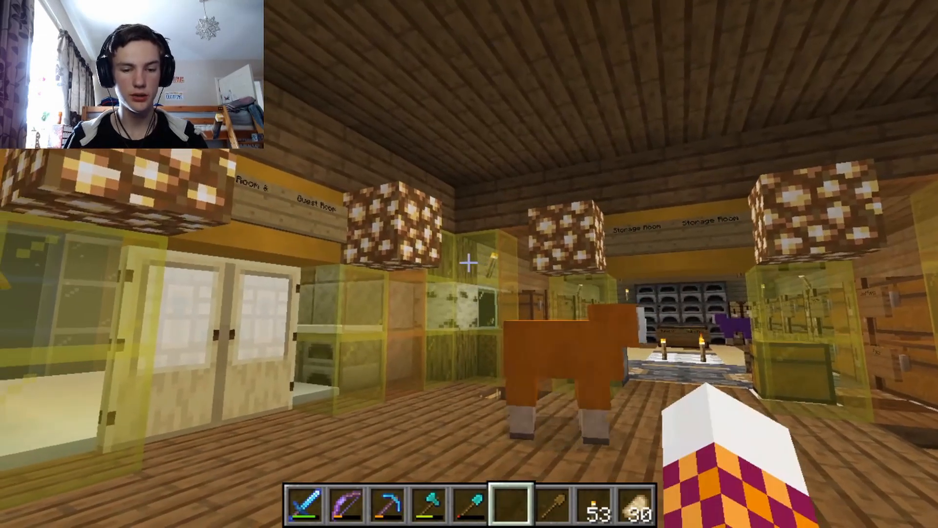
Switch to the front-facing third-person view and walk the character backwards into the Sheepy Barn, past the Bow and Arrow stalls
scroll(468, 263, down, 1)
key(F5)
key(F5)
scroll(469, 263, up, 1)
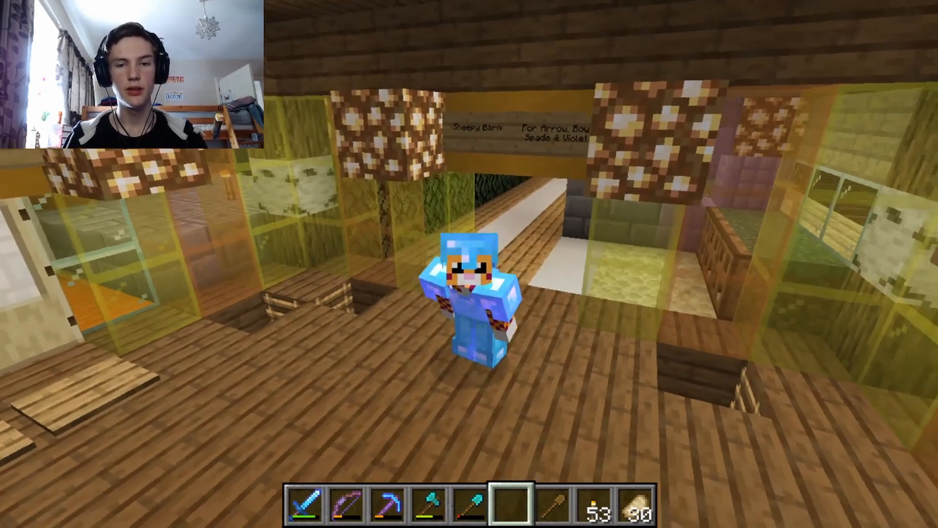
key(s)
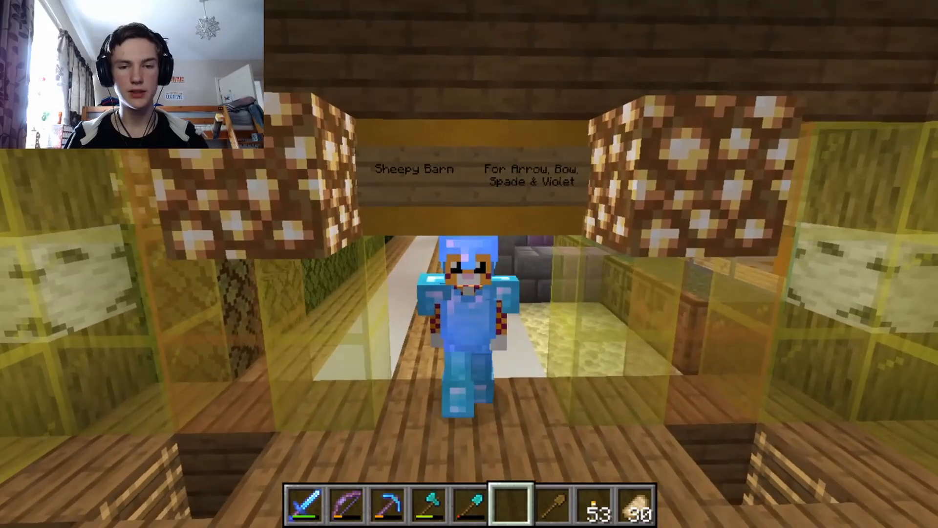
key(s)
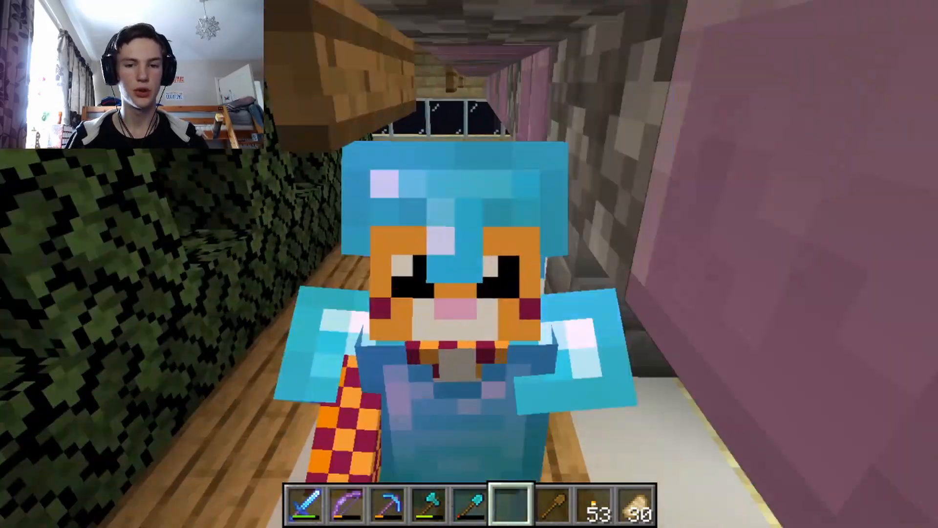
key(s)
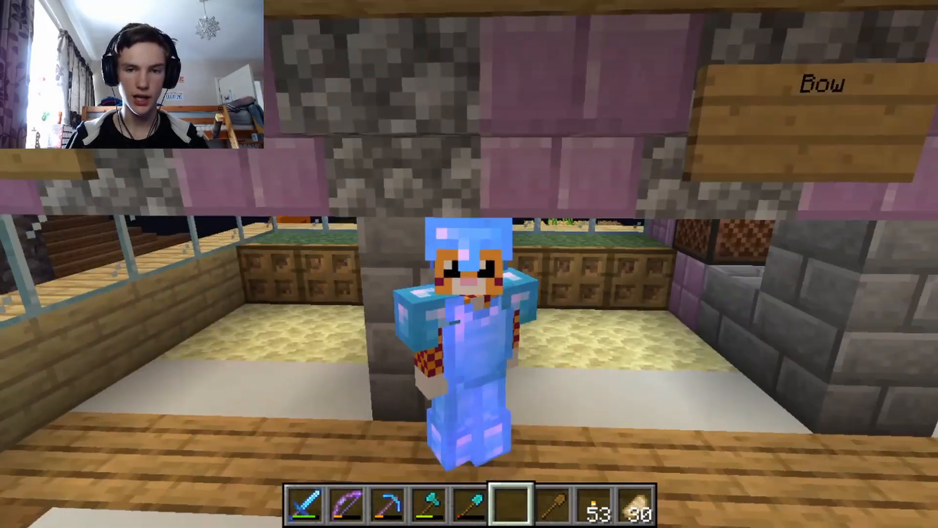
key(s)
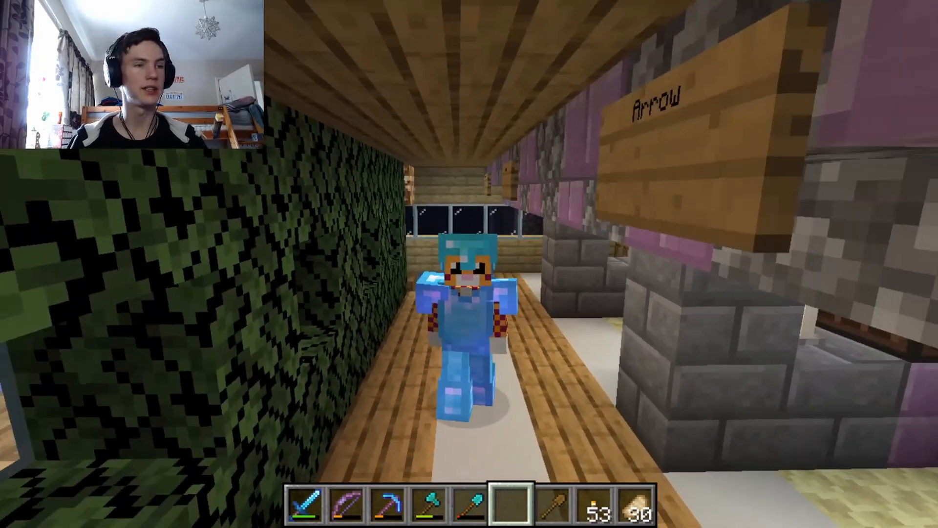
key(s)
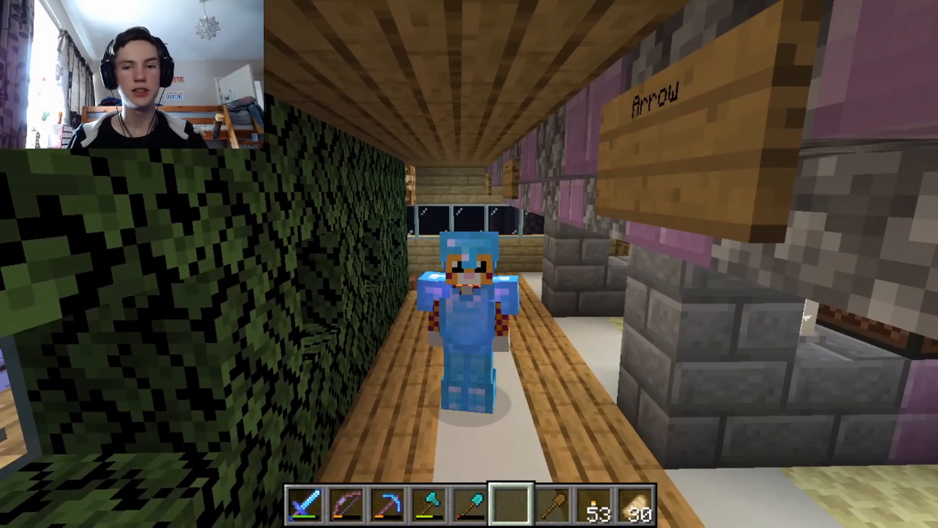